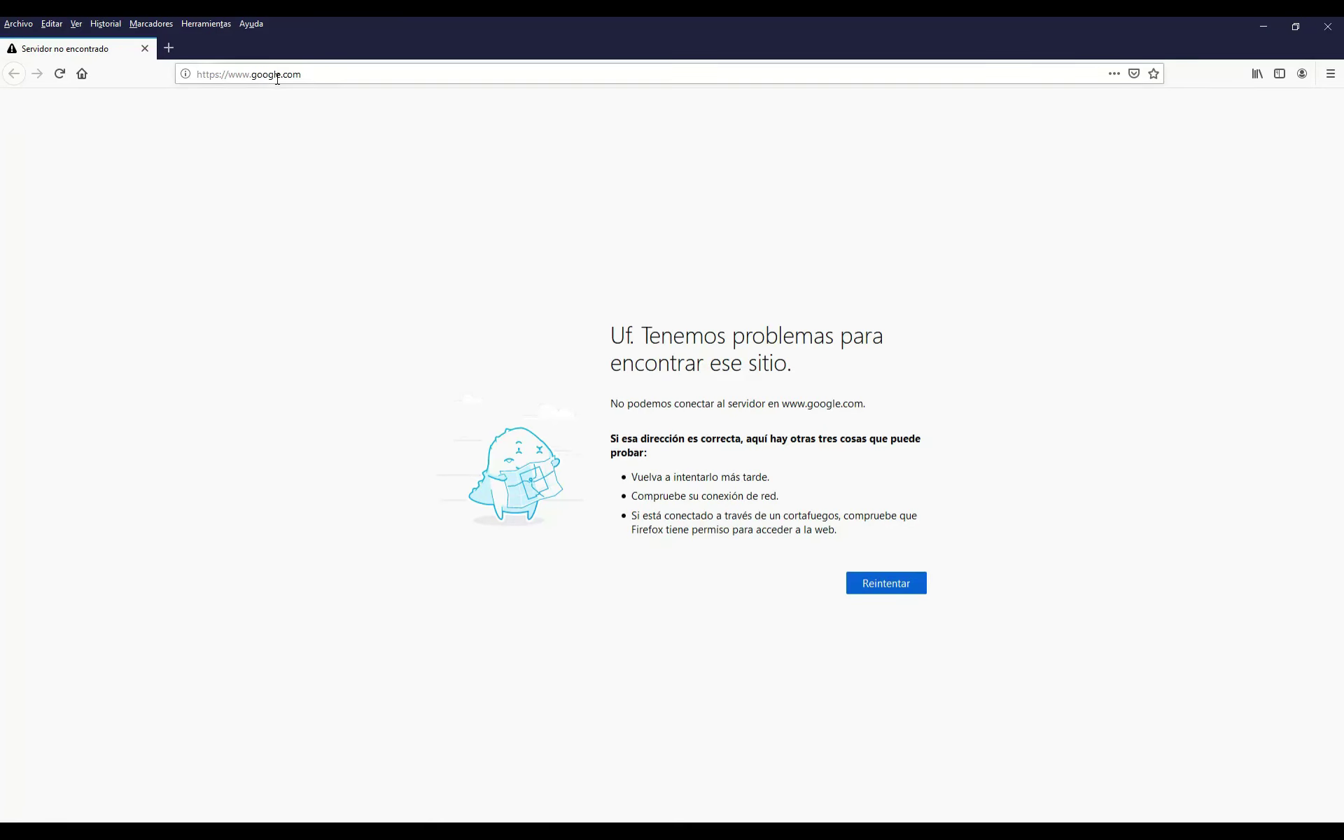
Go to 192.168.1.1 and log in with the admin account and its password
left_click(324, 77)
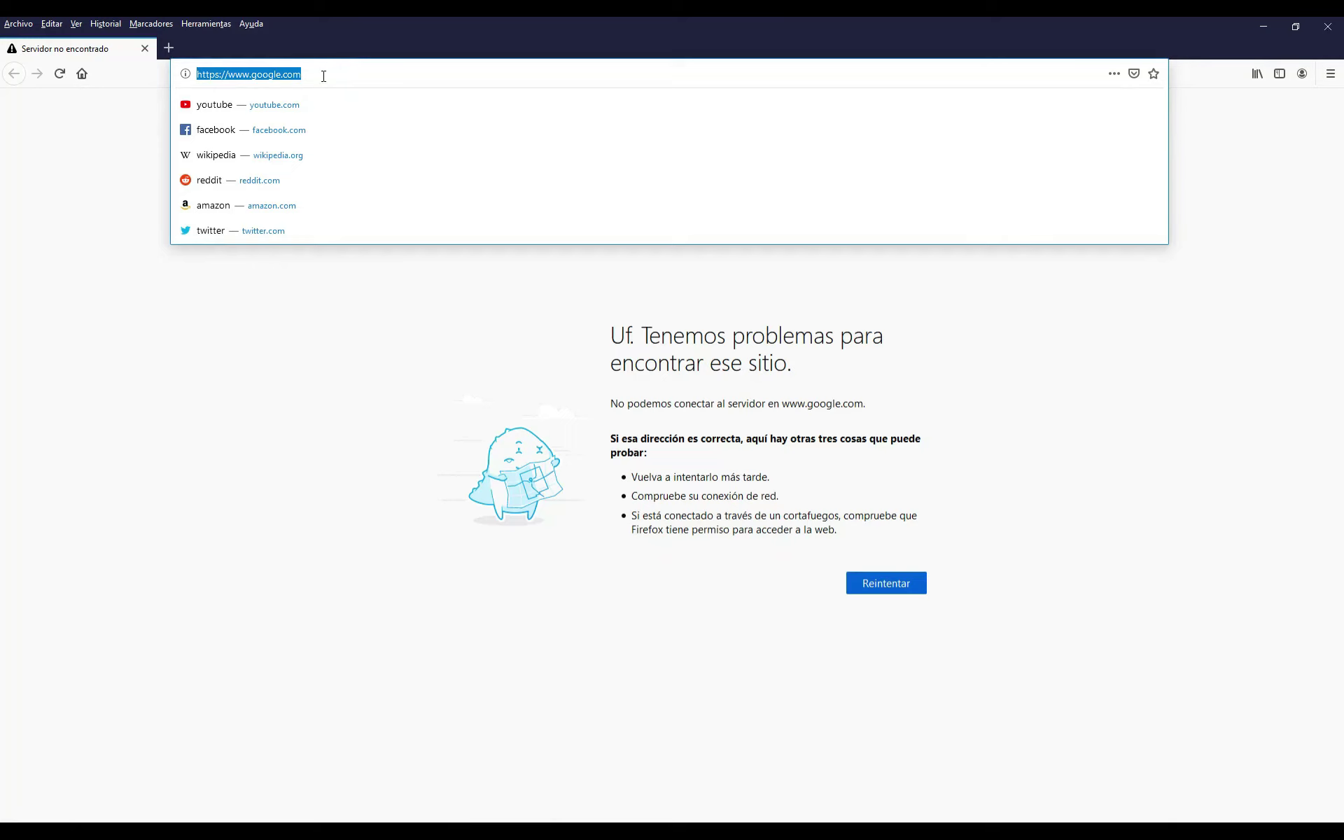
type("1")
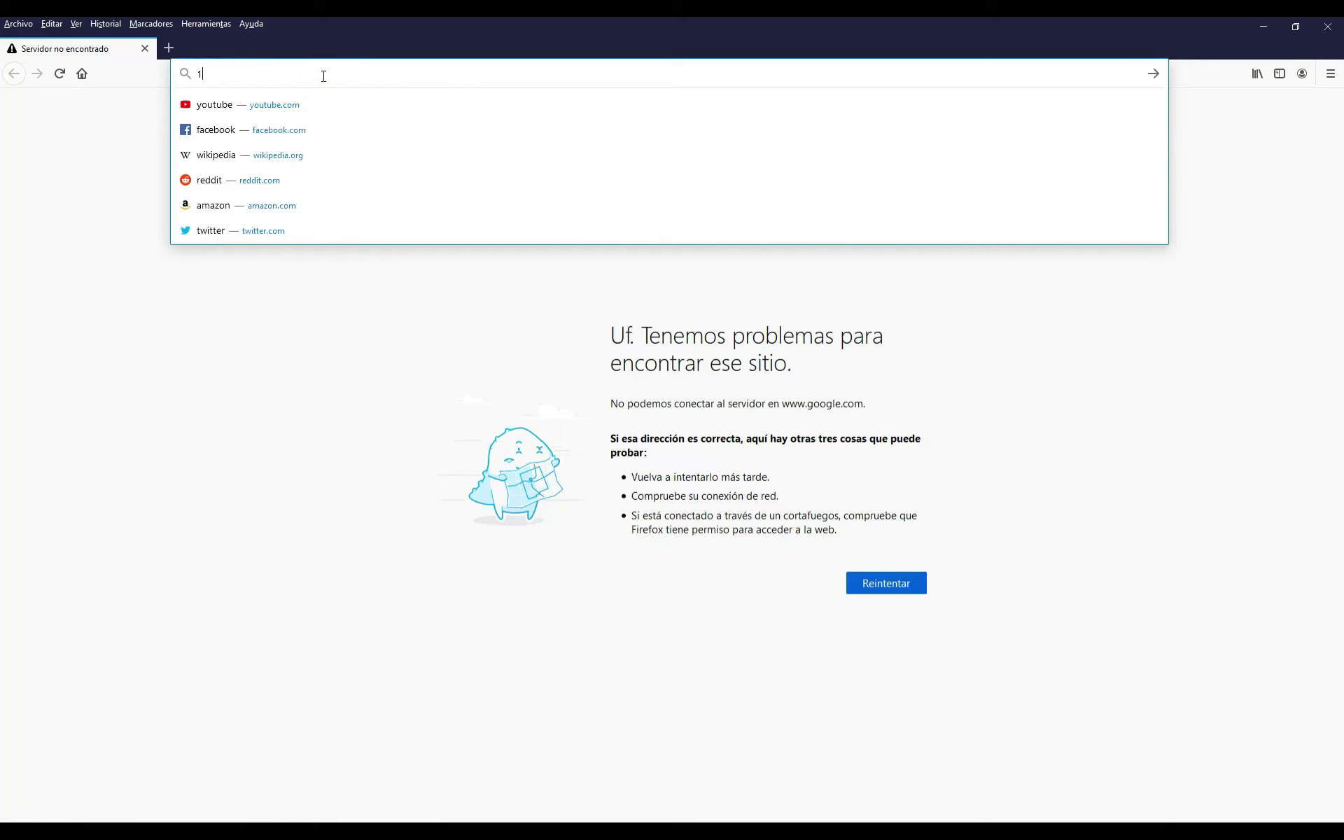
type("92.168.1.1")
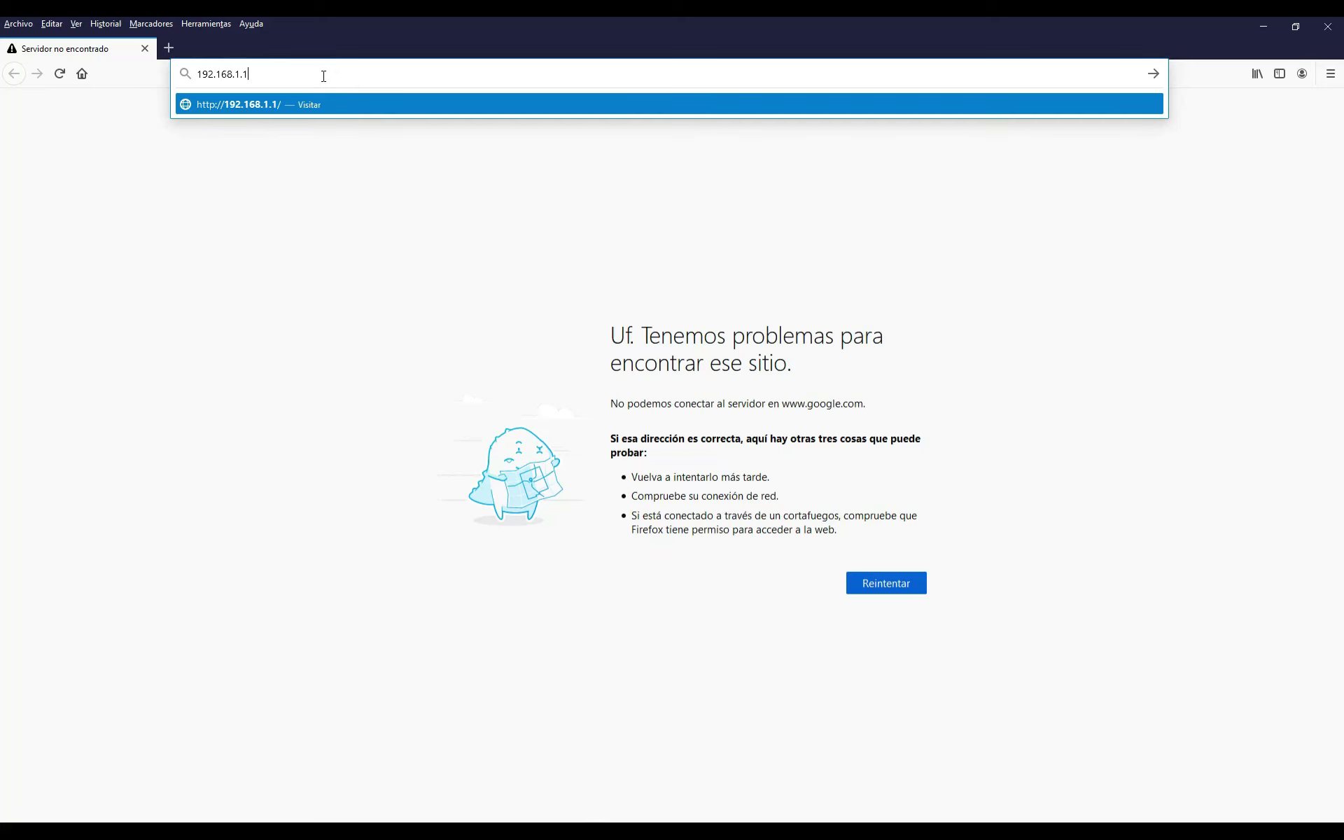
key("Return")
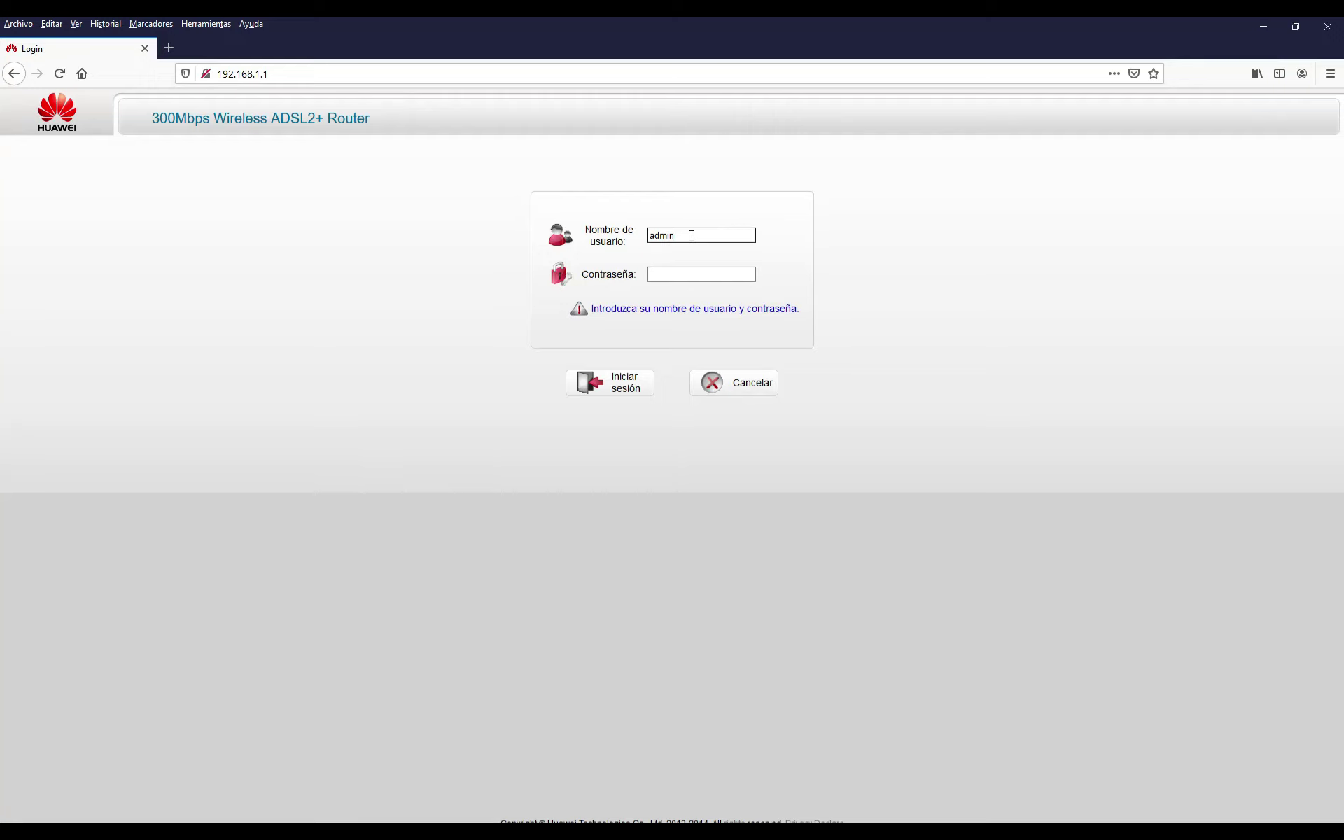
left_click(690, 273)
type("admin1234")
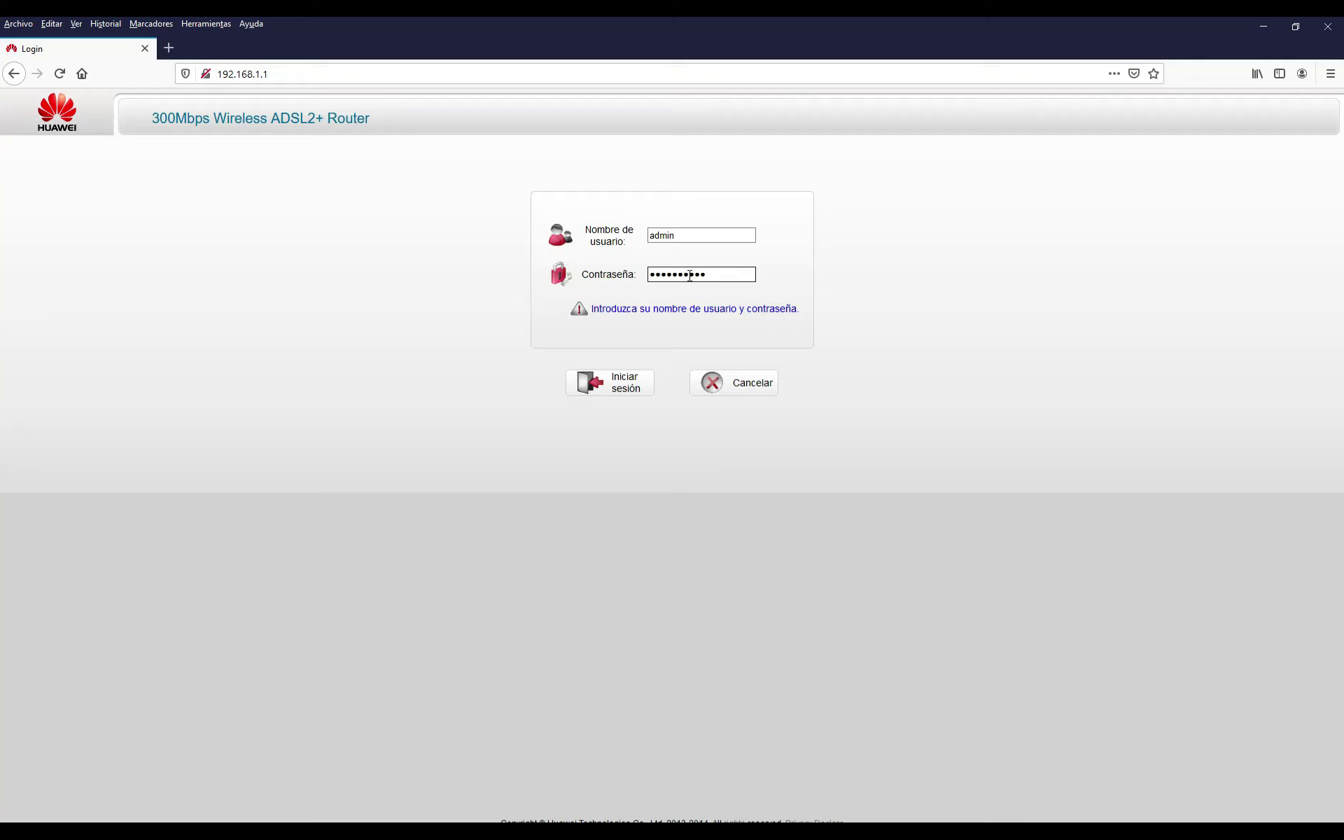
left_click(633, 387)
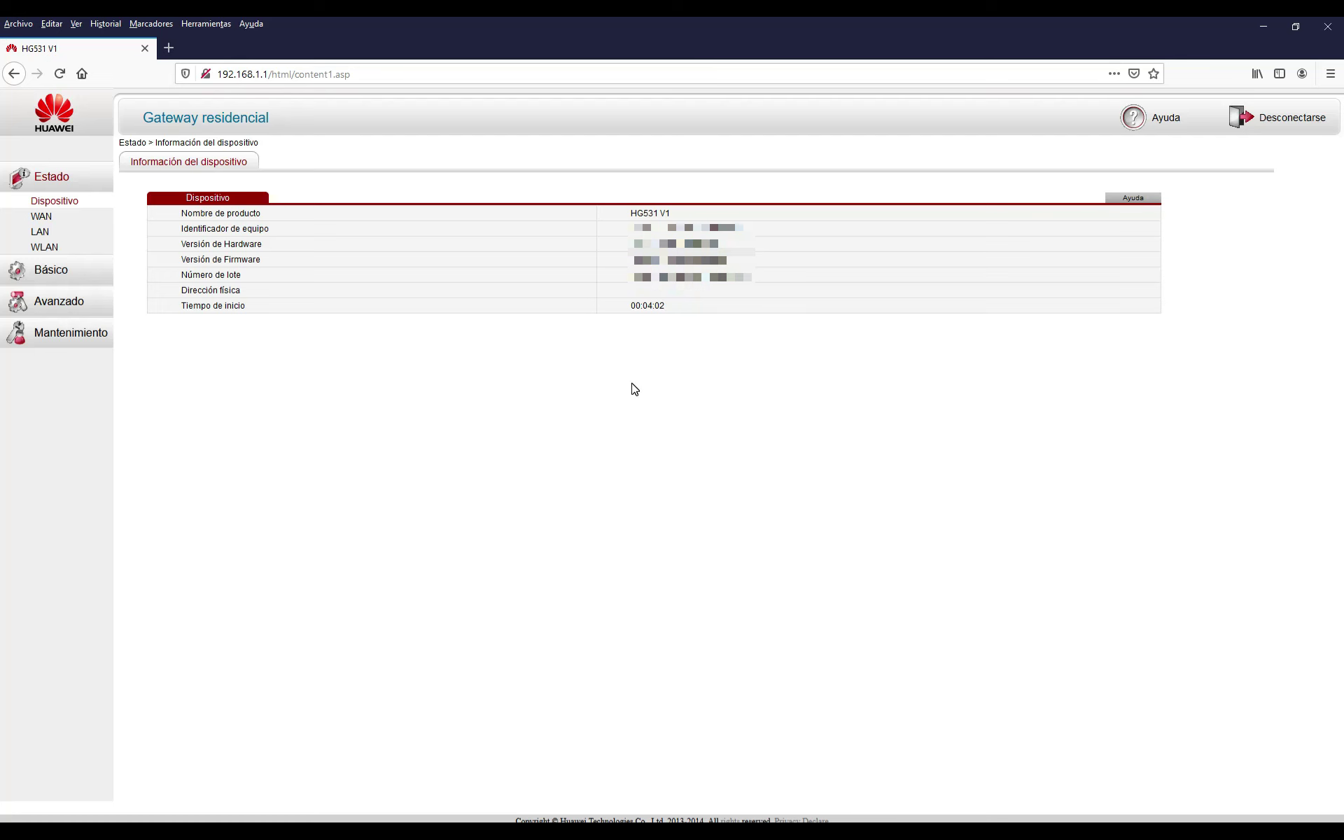
Show the Básico WAN connection settings, then add a new blank browser tab
left_click(49, 272)
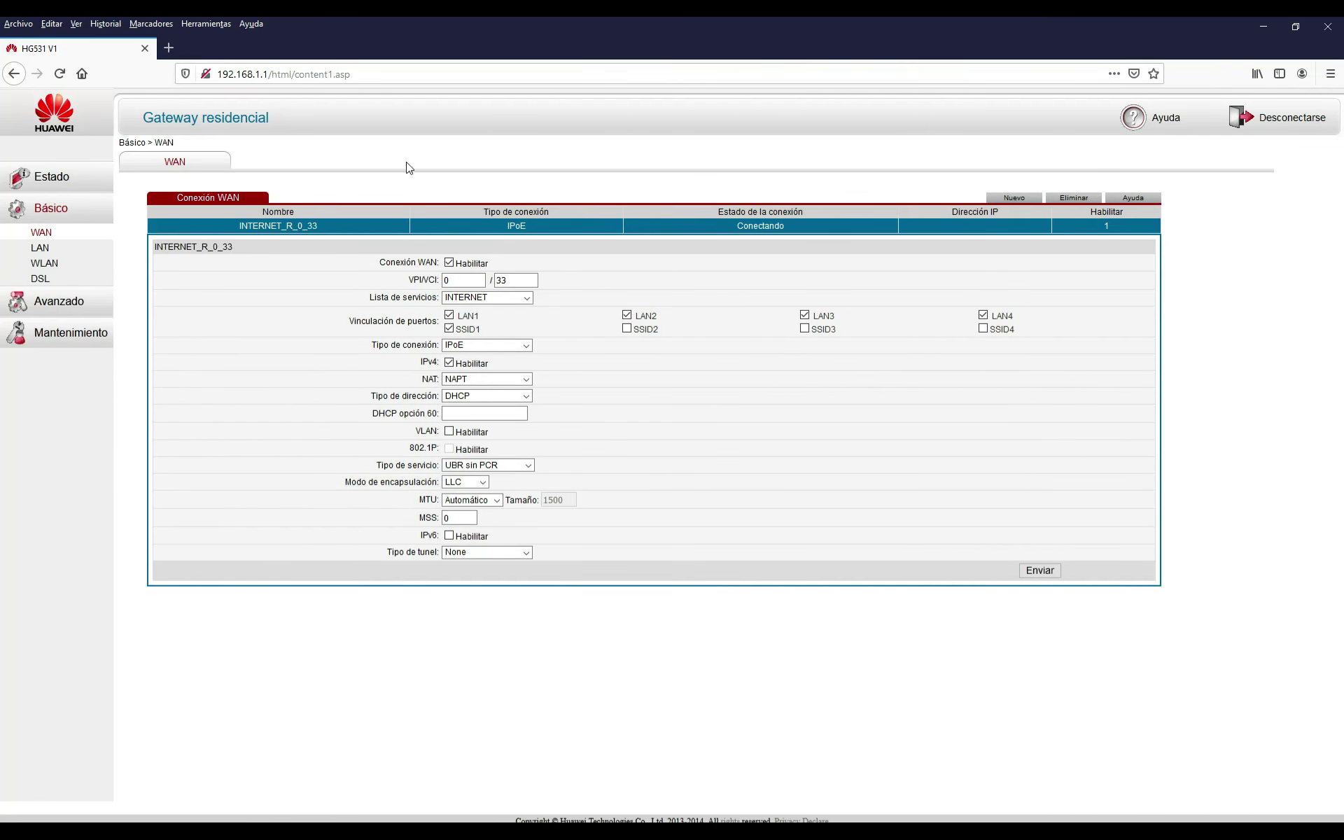
left_click(169, 48)
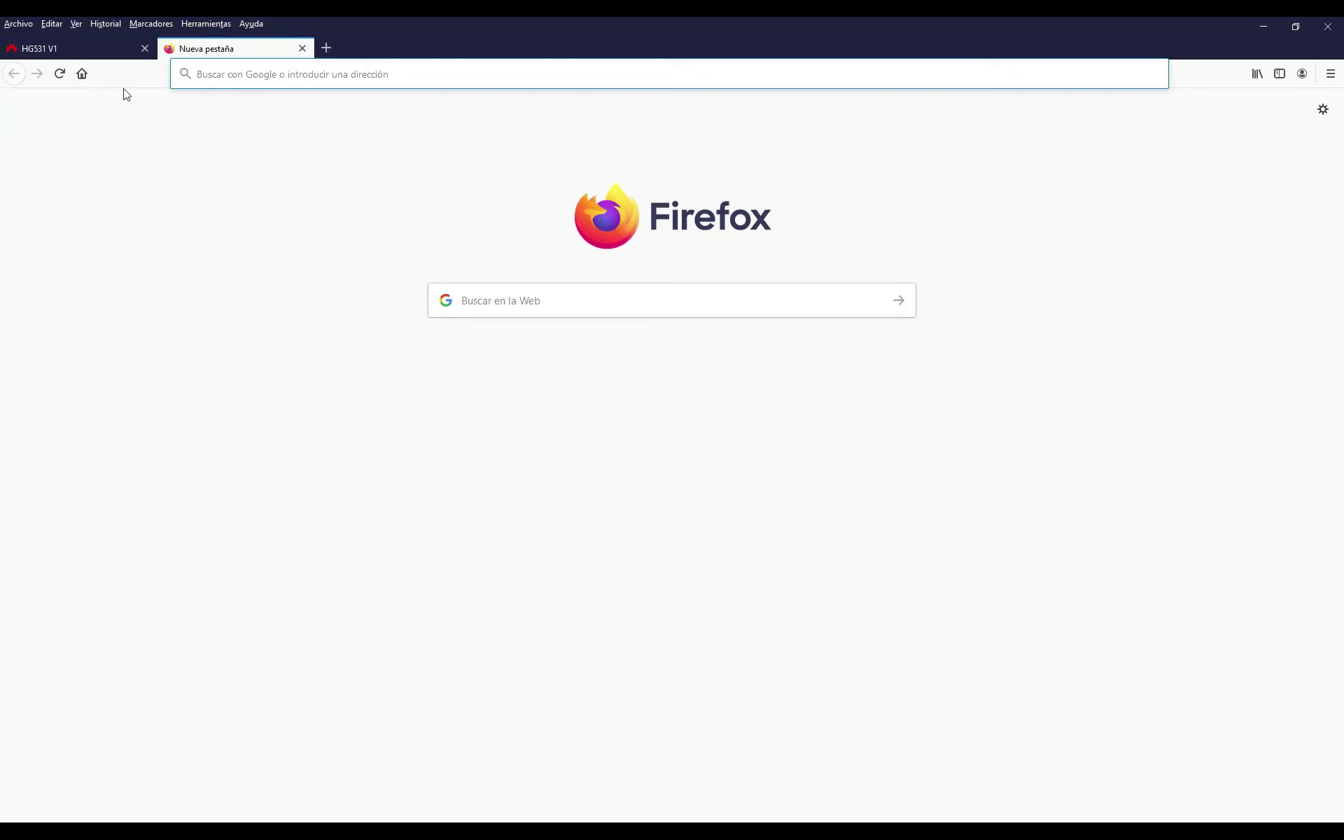
Search Google for 'internet' to confirm connectivity, then close that tab
left_click(87, 79)
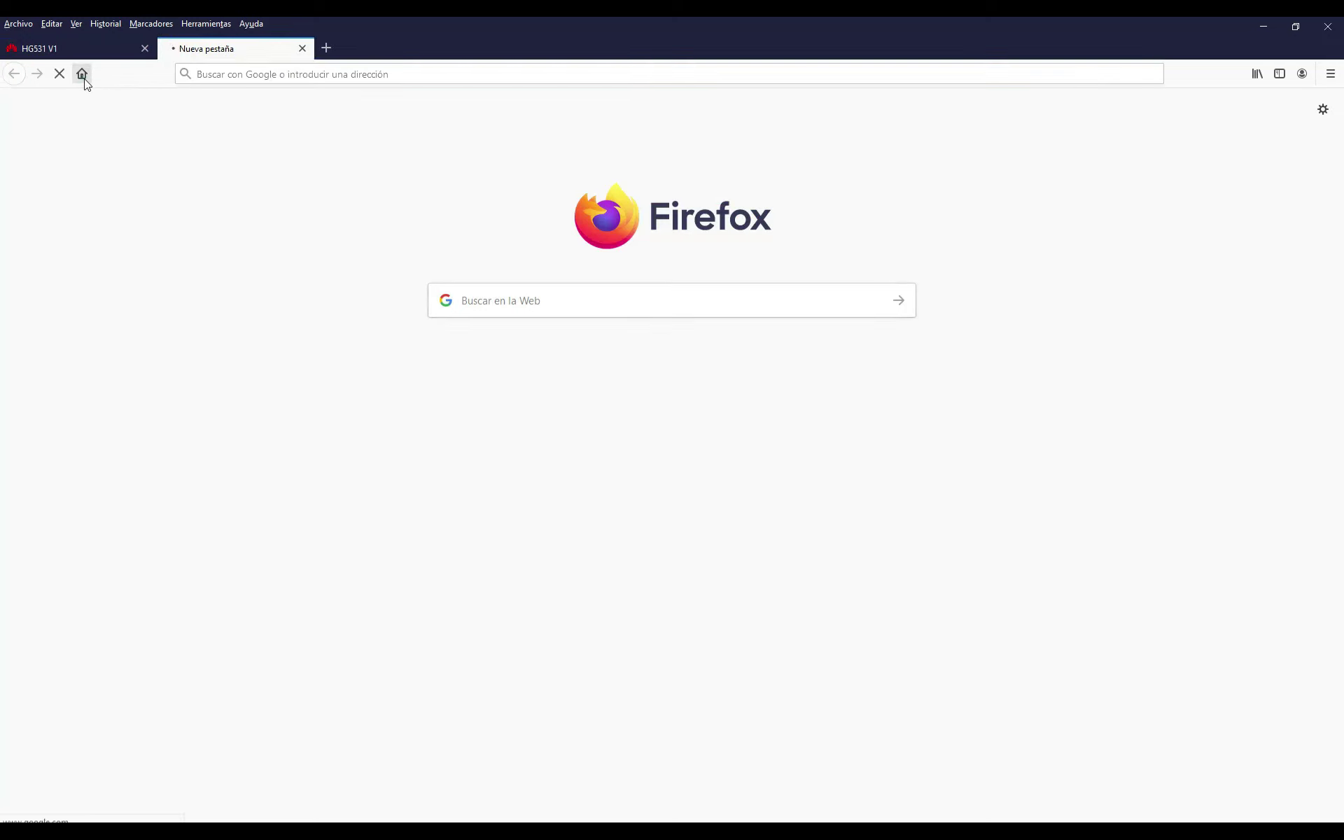
left_click(521, 327)
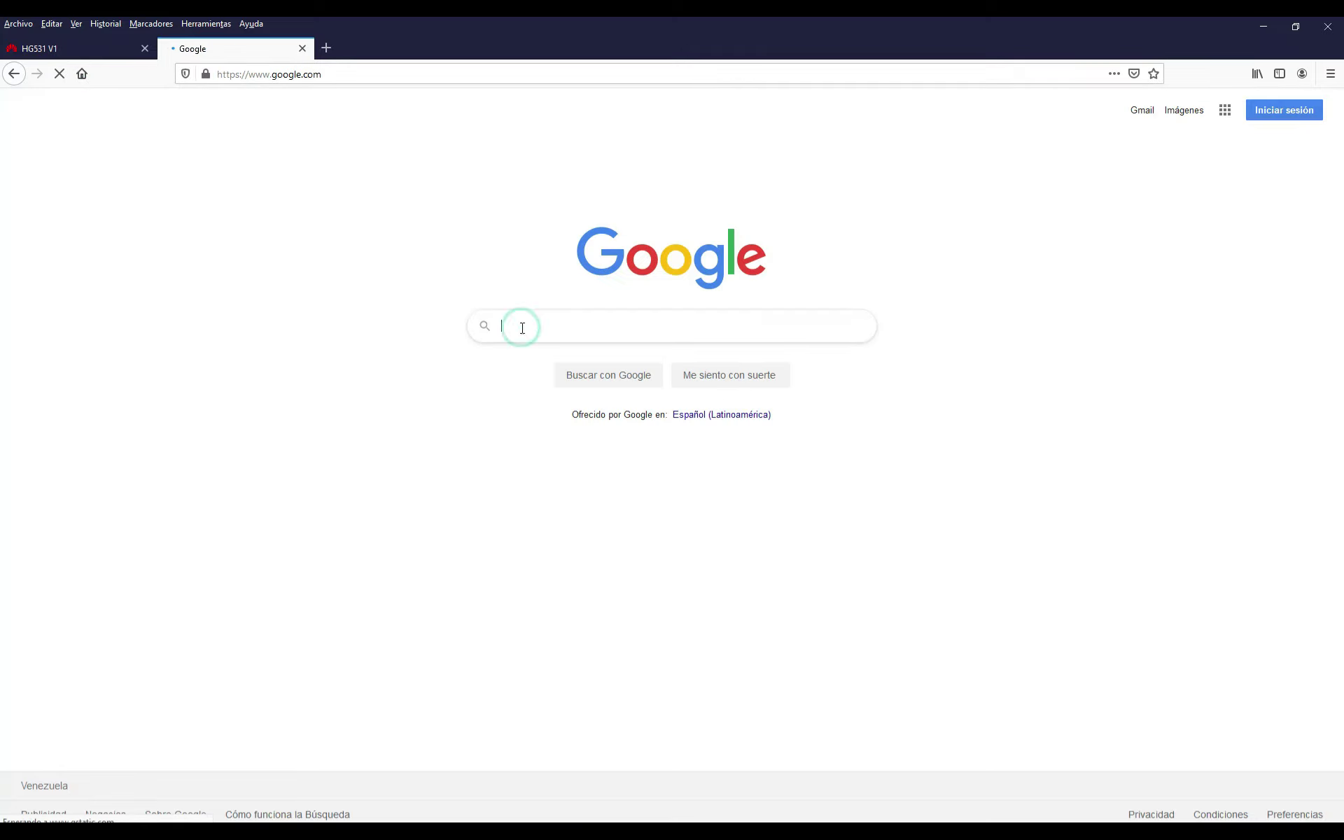
type("internet")
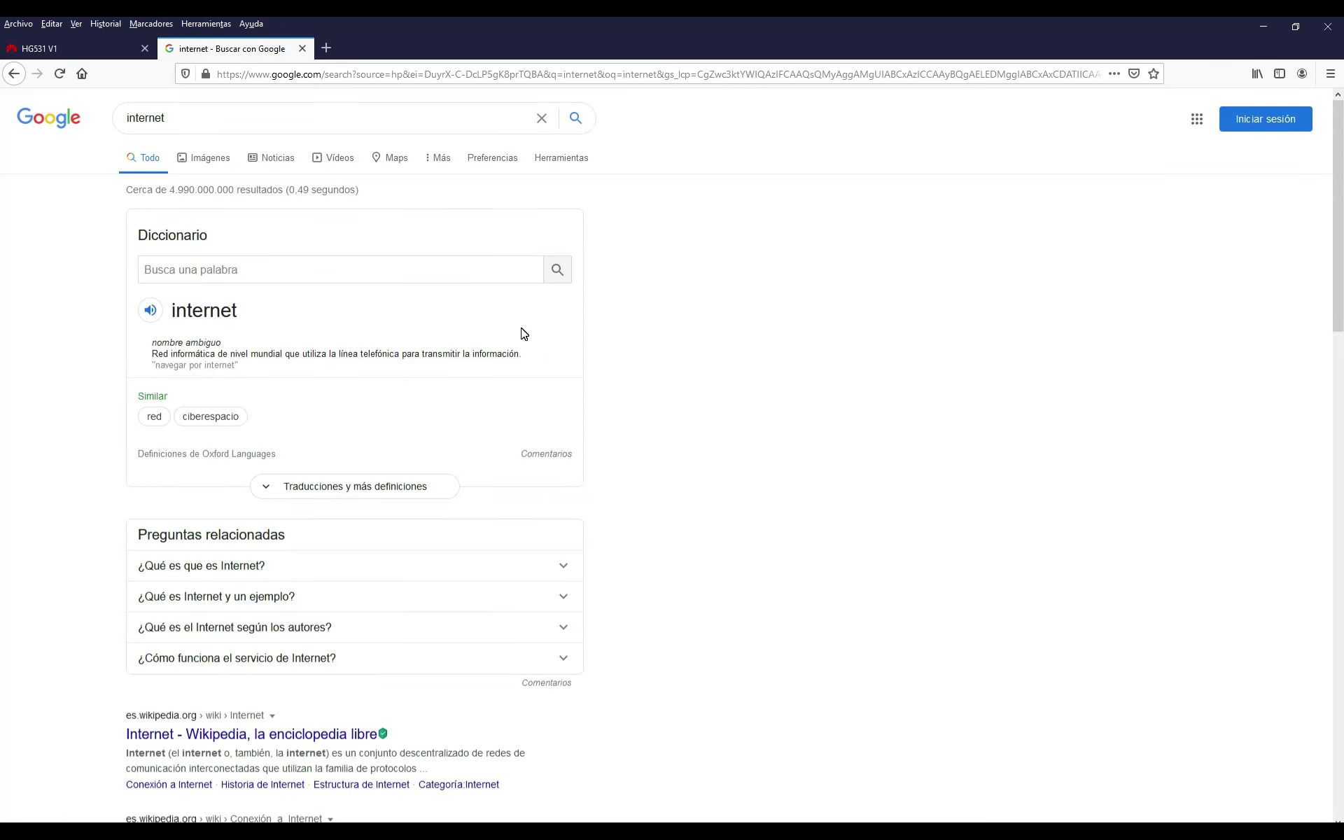
left_click(303, 49)
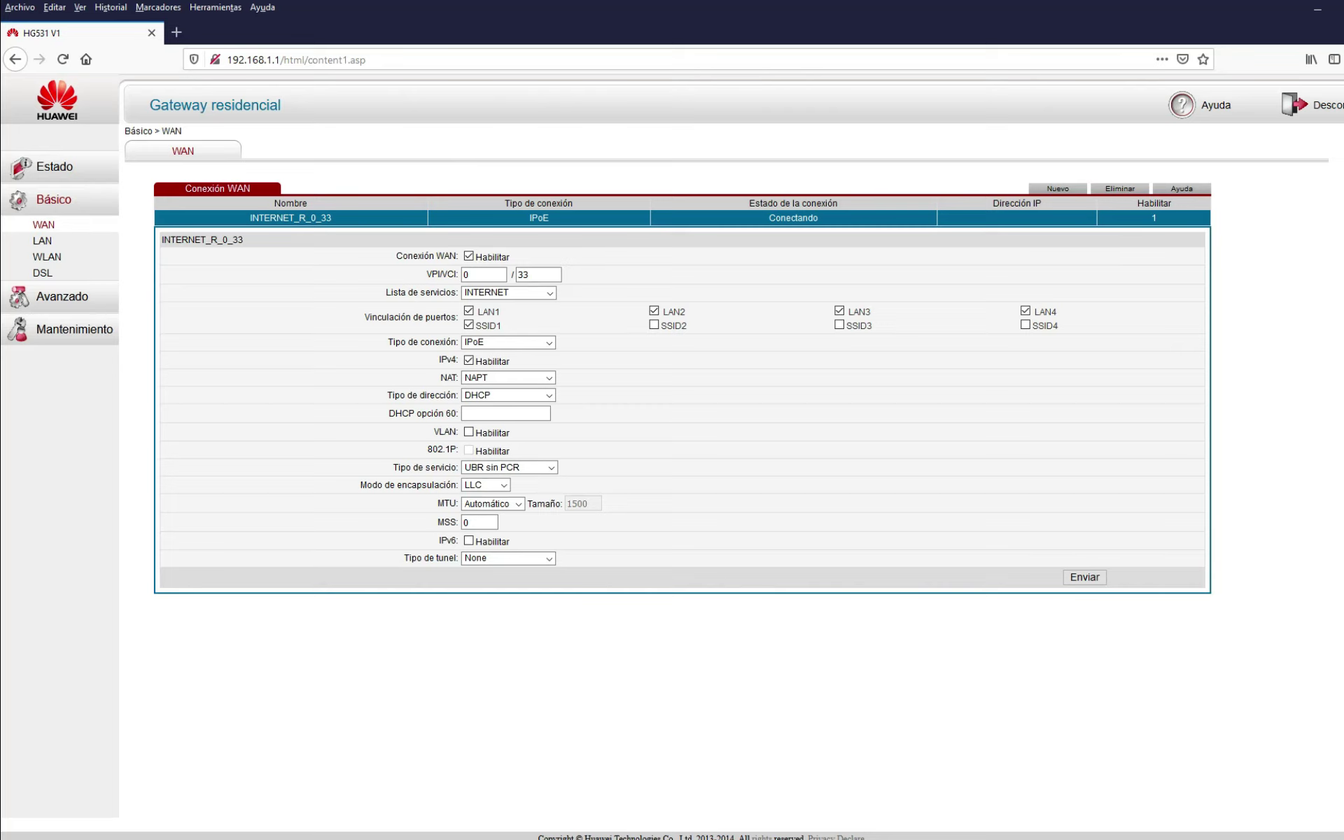
Go to Básico > WLAN to show the Configuración inalámbrica form
left_click(46, 258)
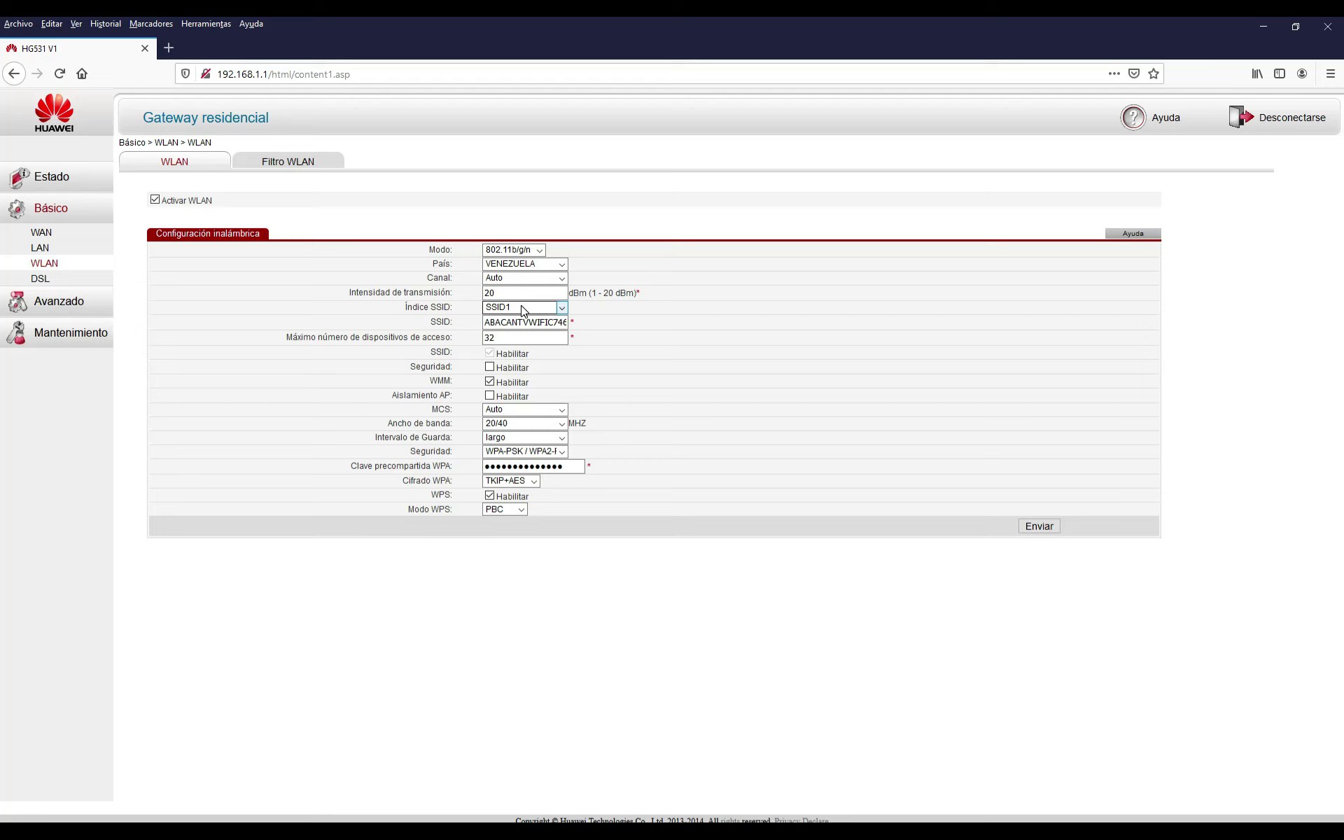
left_click(42, 233)
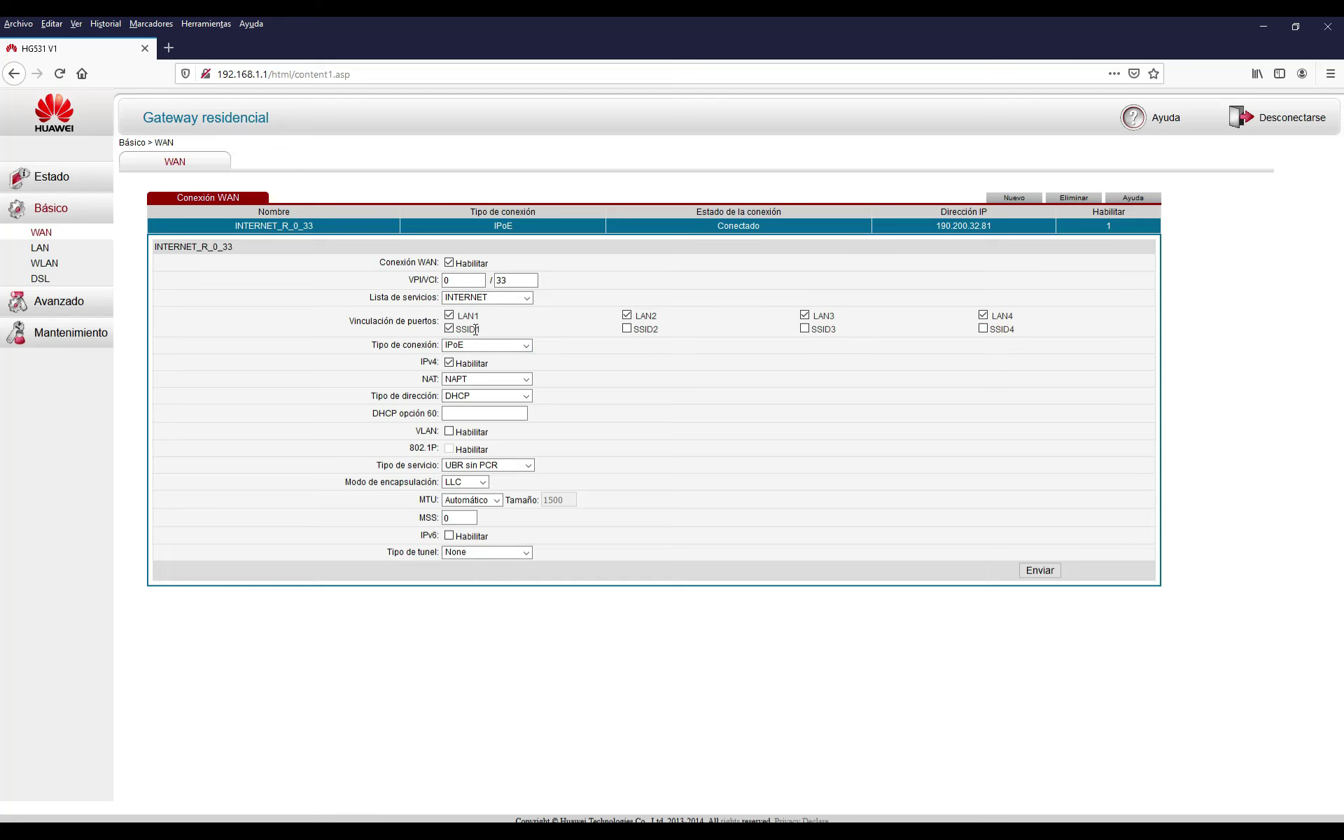
left_click(45, 265)
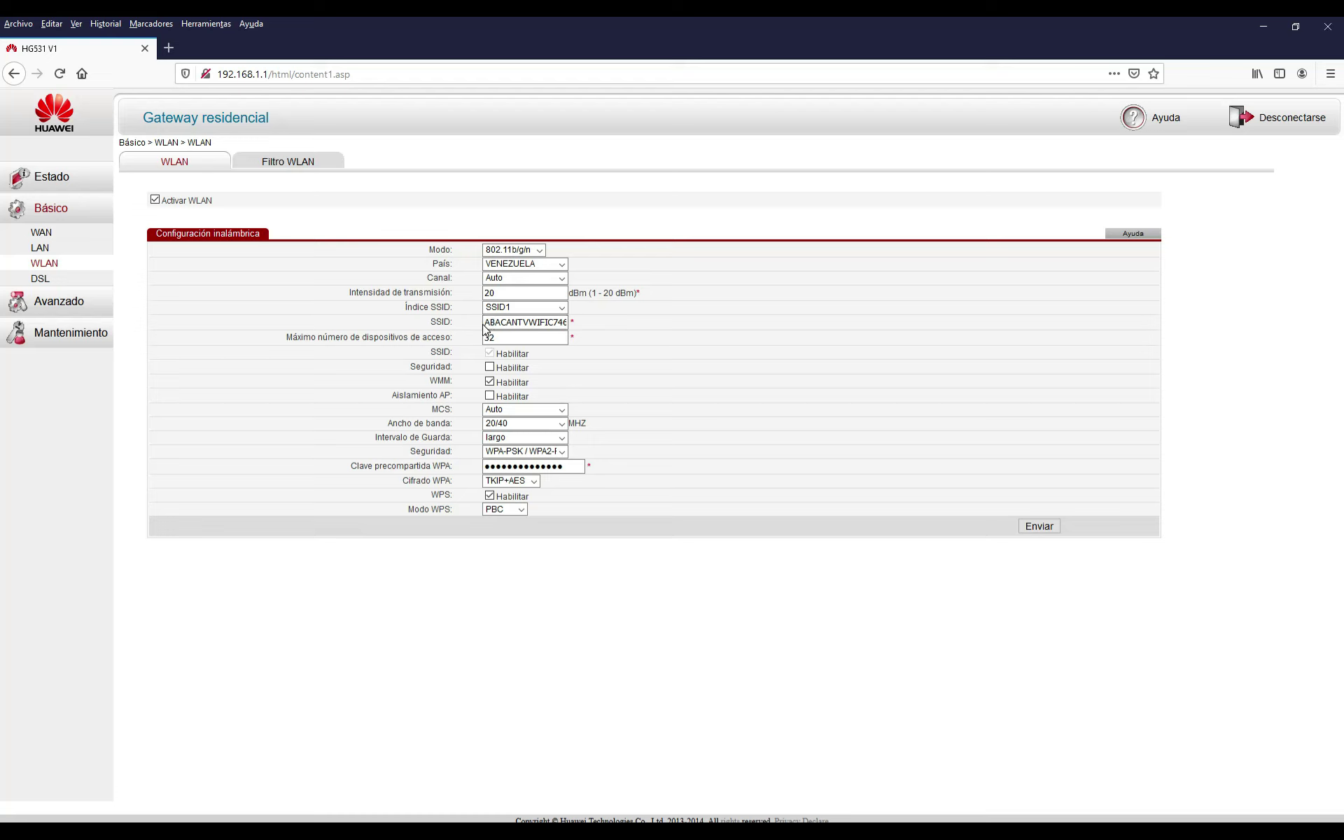
Change the SSID1 network name to 'ROUTER'
left_click_drag(485, 324, 638, 323)
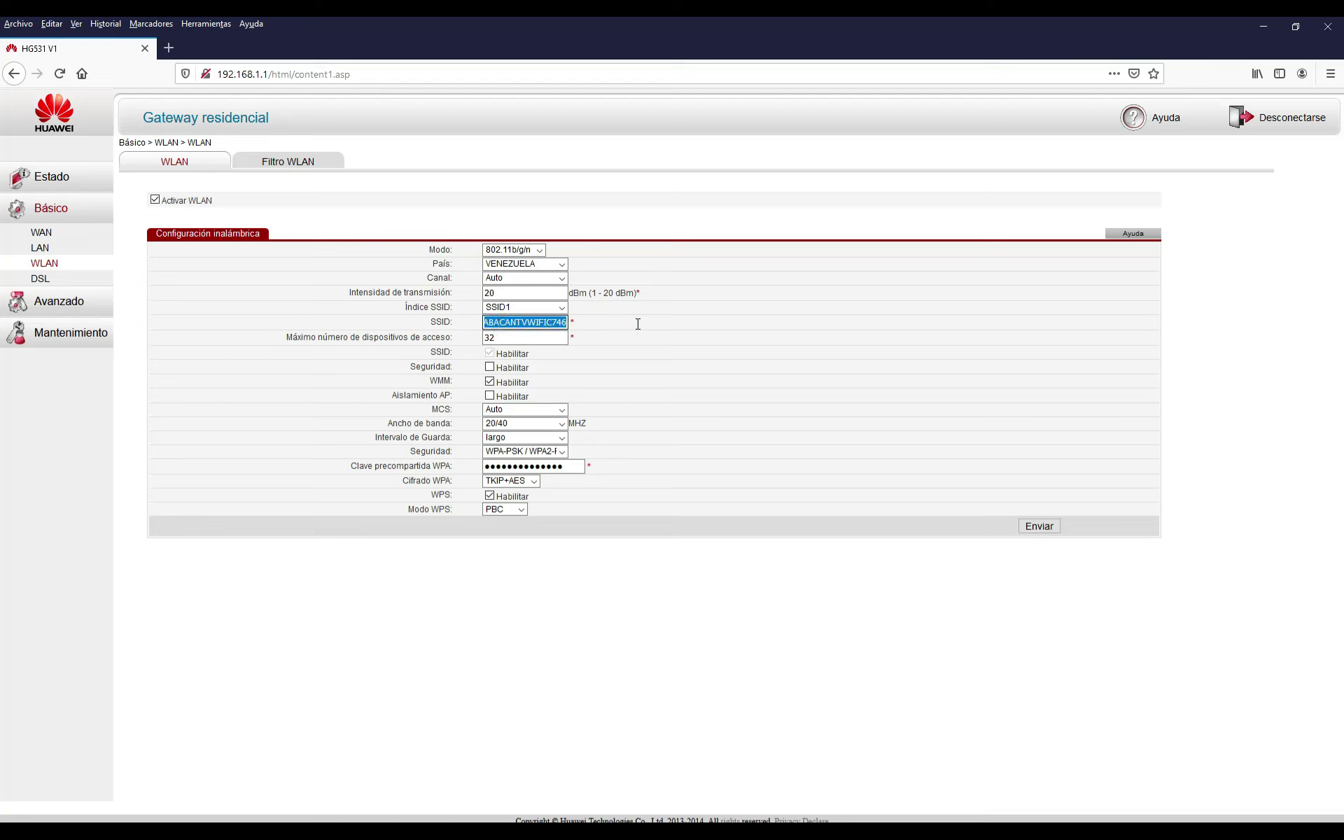
key("BackSpace")
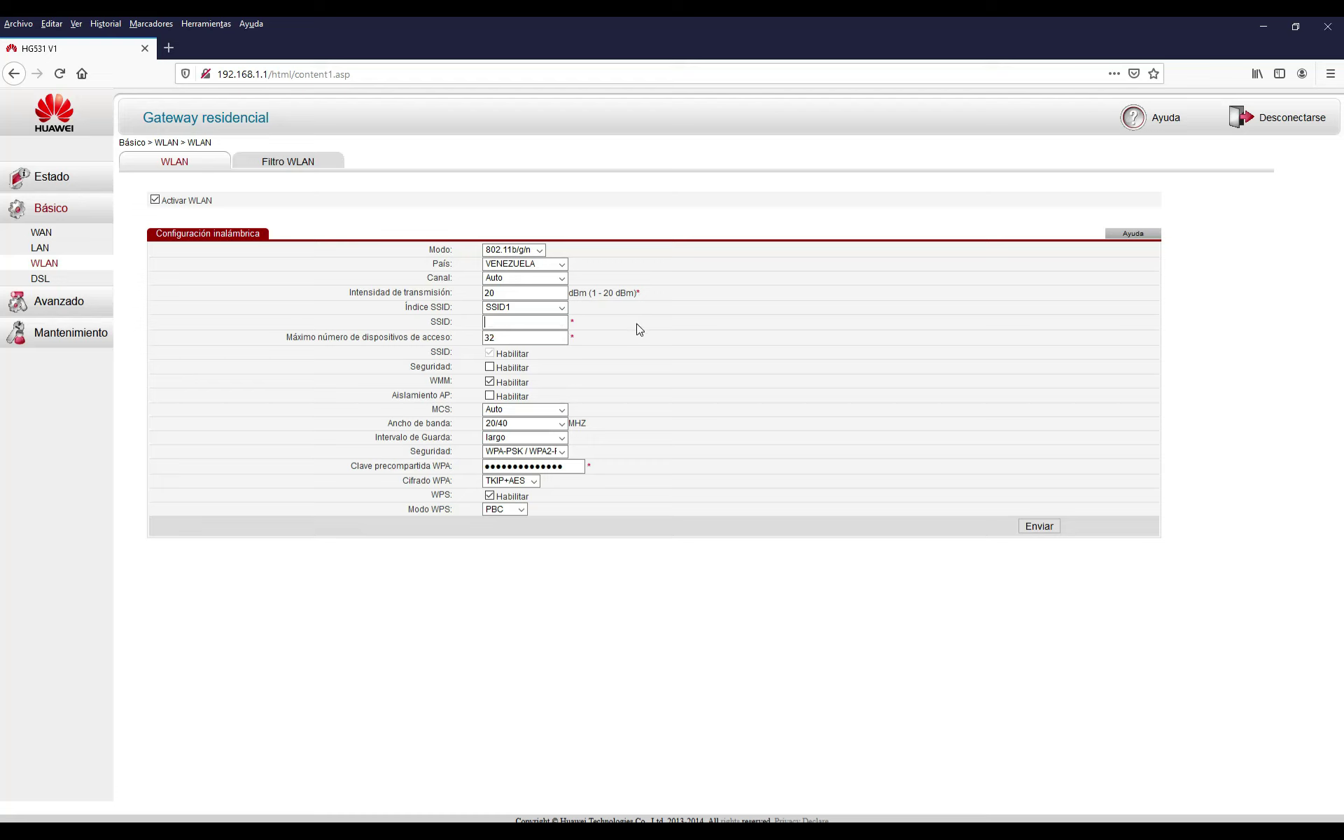
type("ROUTER")
left_click(523, 338)
Set wireless security to WPA2-PSK and enter a new WPA pre-shared key
left_click(564, 452)
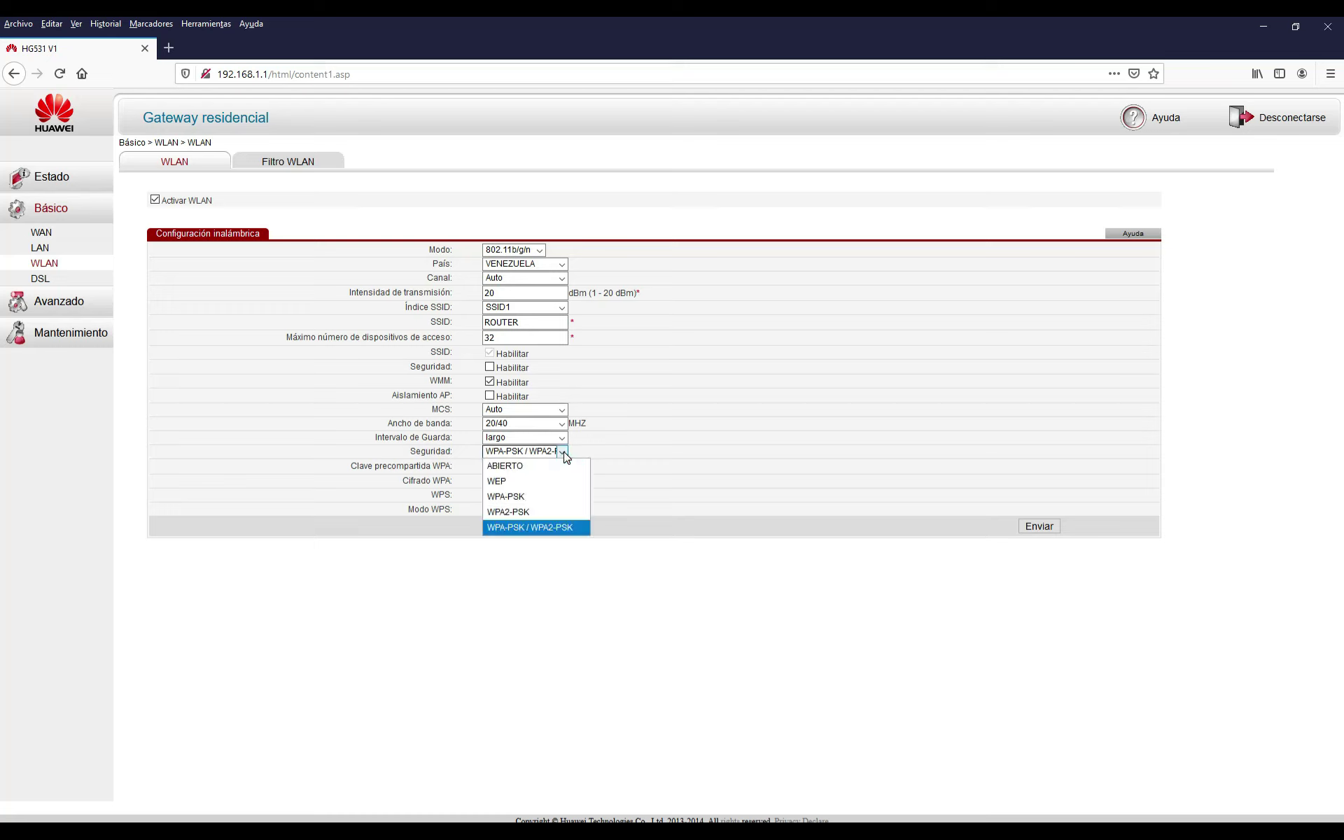
left_click(539, 512)
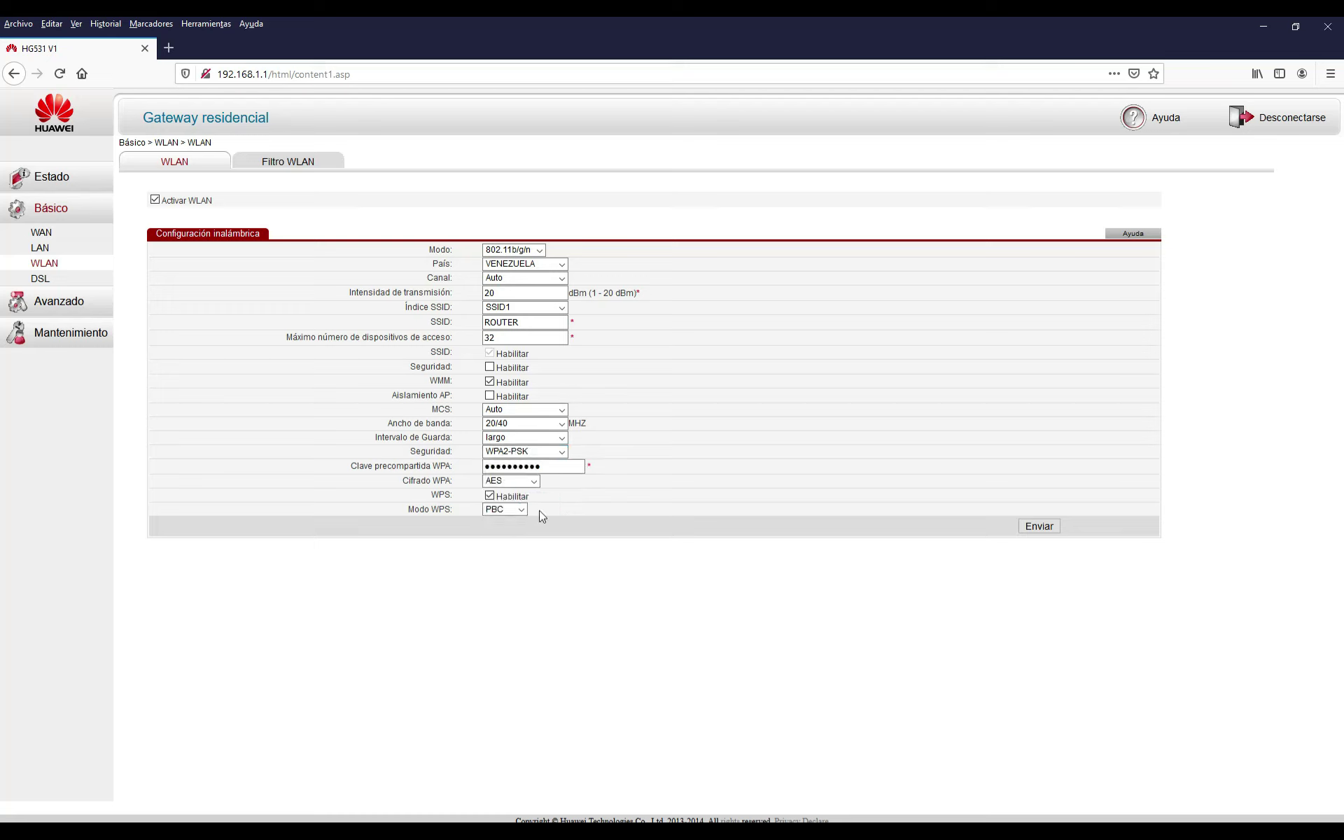
left_click(547, 466)
key("BackSpace")
key("BackSpace")
key("BackSpace")
key("BackSpace")
key("BackSpace")
key("BackSpace")
key("BackSpace")
key("BackSpace")
key("BackSpace")
type("•••••••")
Submit the WLAN settings and accept the weak pre-shared key warning
left_click(1039, 528)
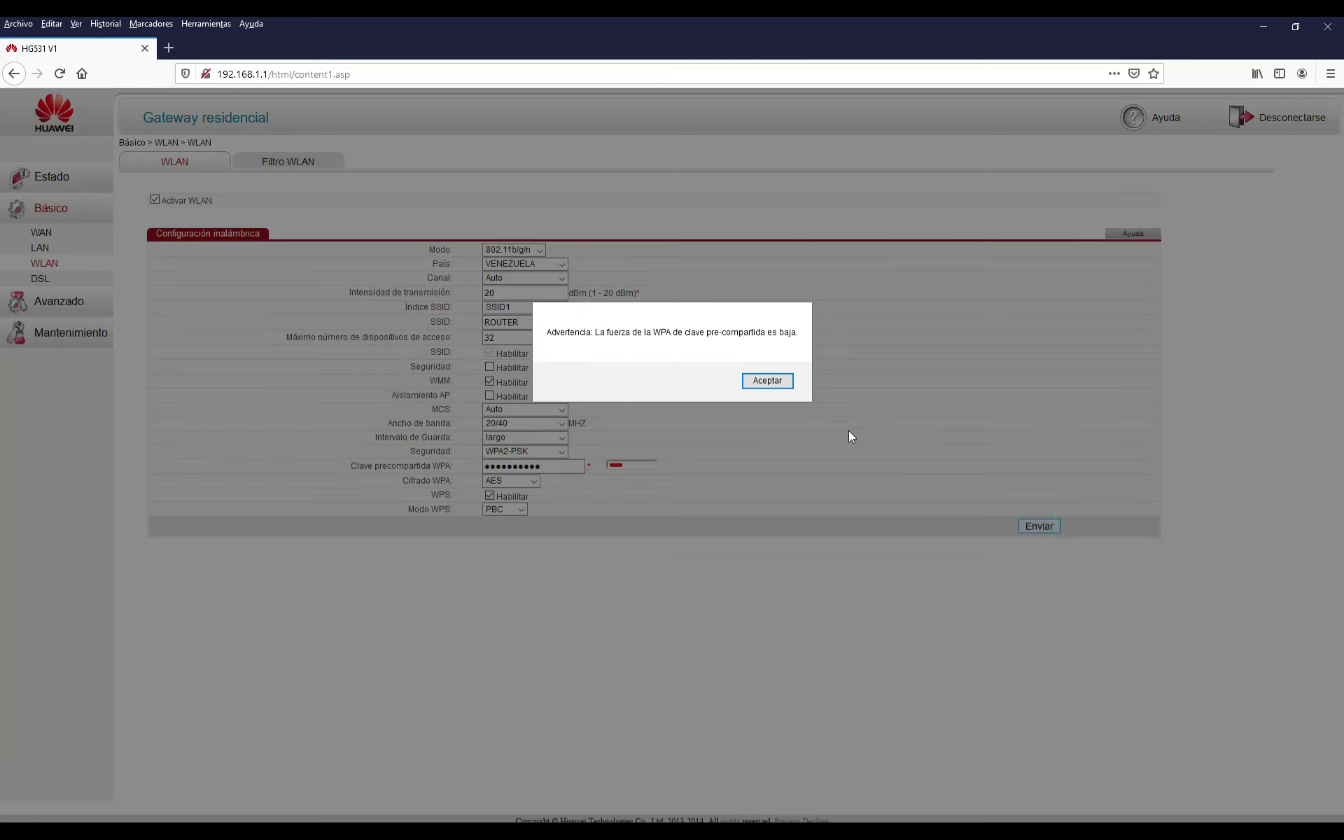
left_click(771, 385)
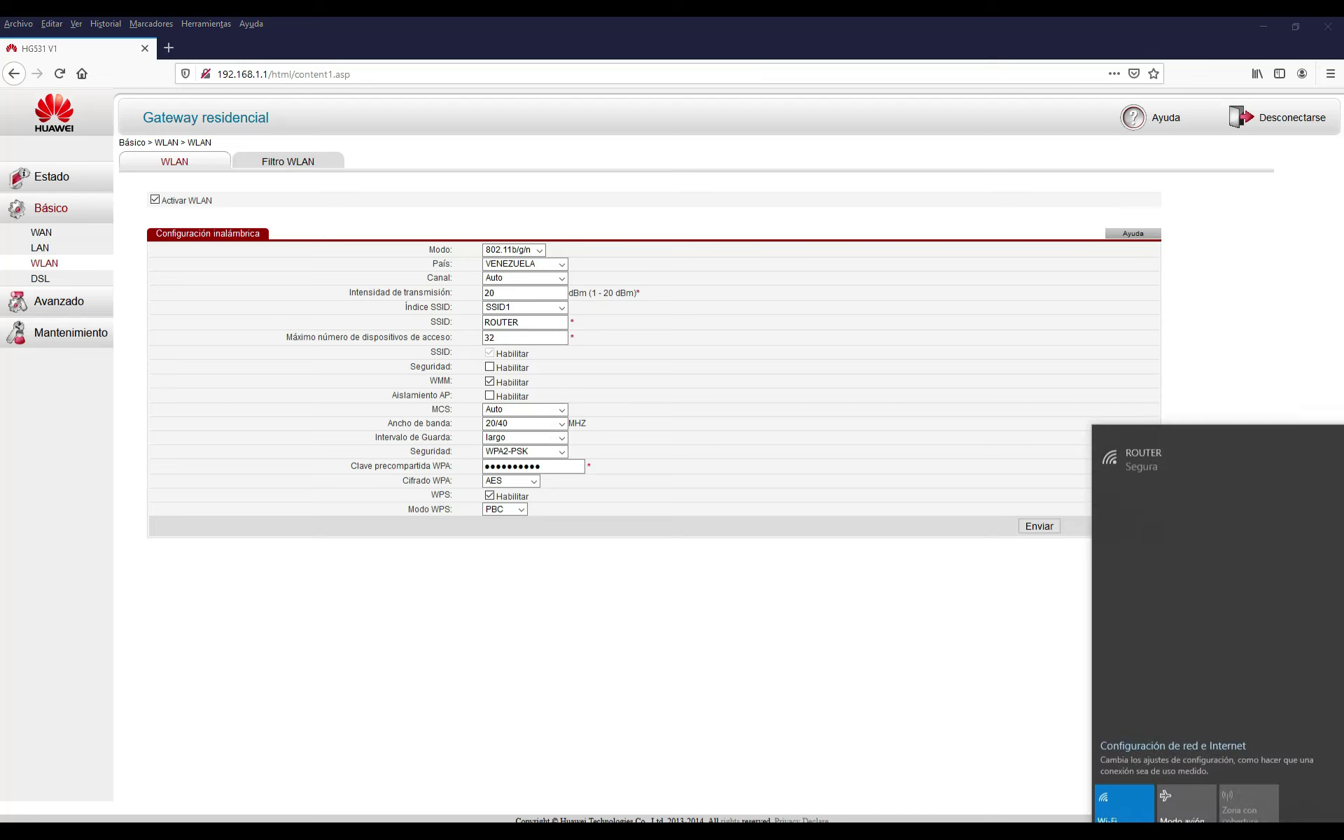
Connect Windows to the ROUTER Wi-Fi with its new security key, allowing network discovery
left_click(1206, 455)
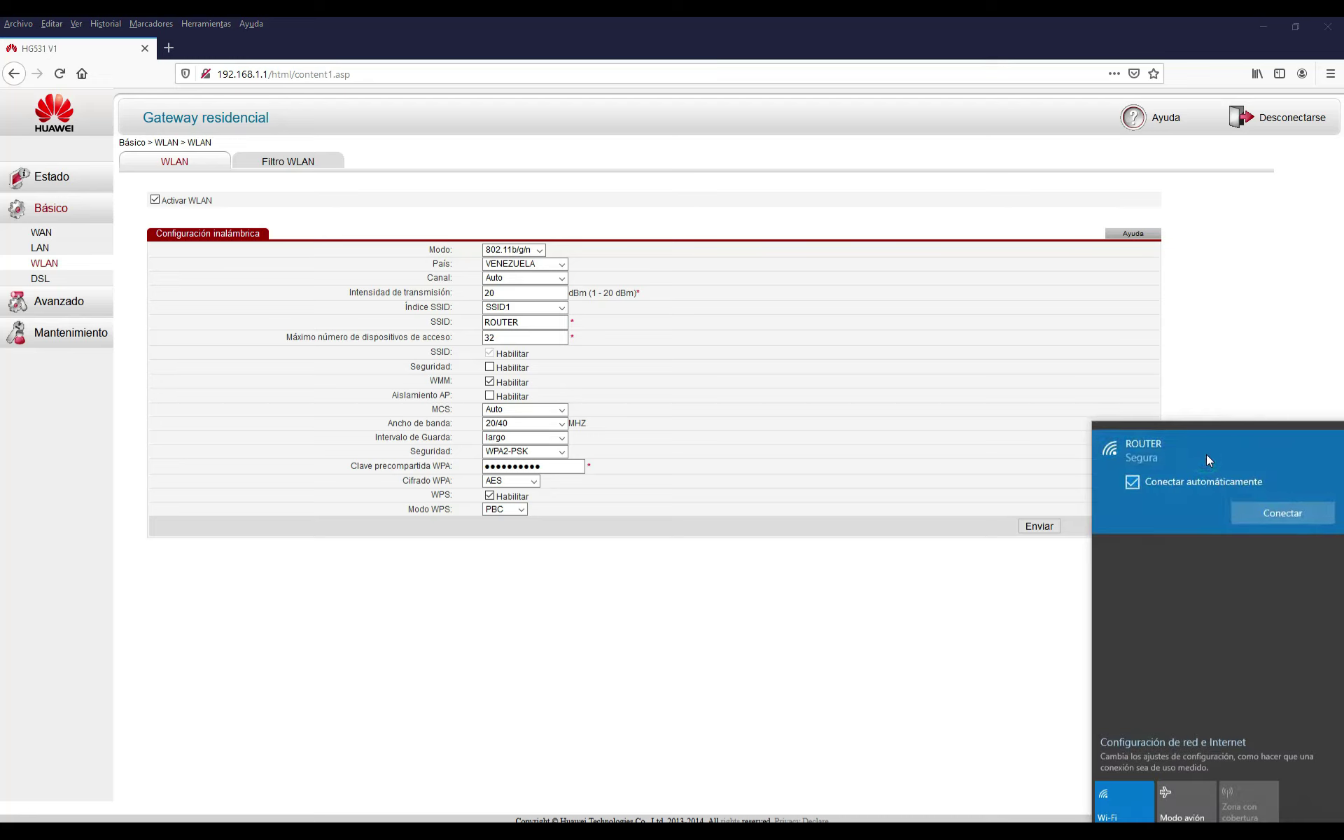
left_click(1263, 515)
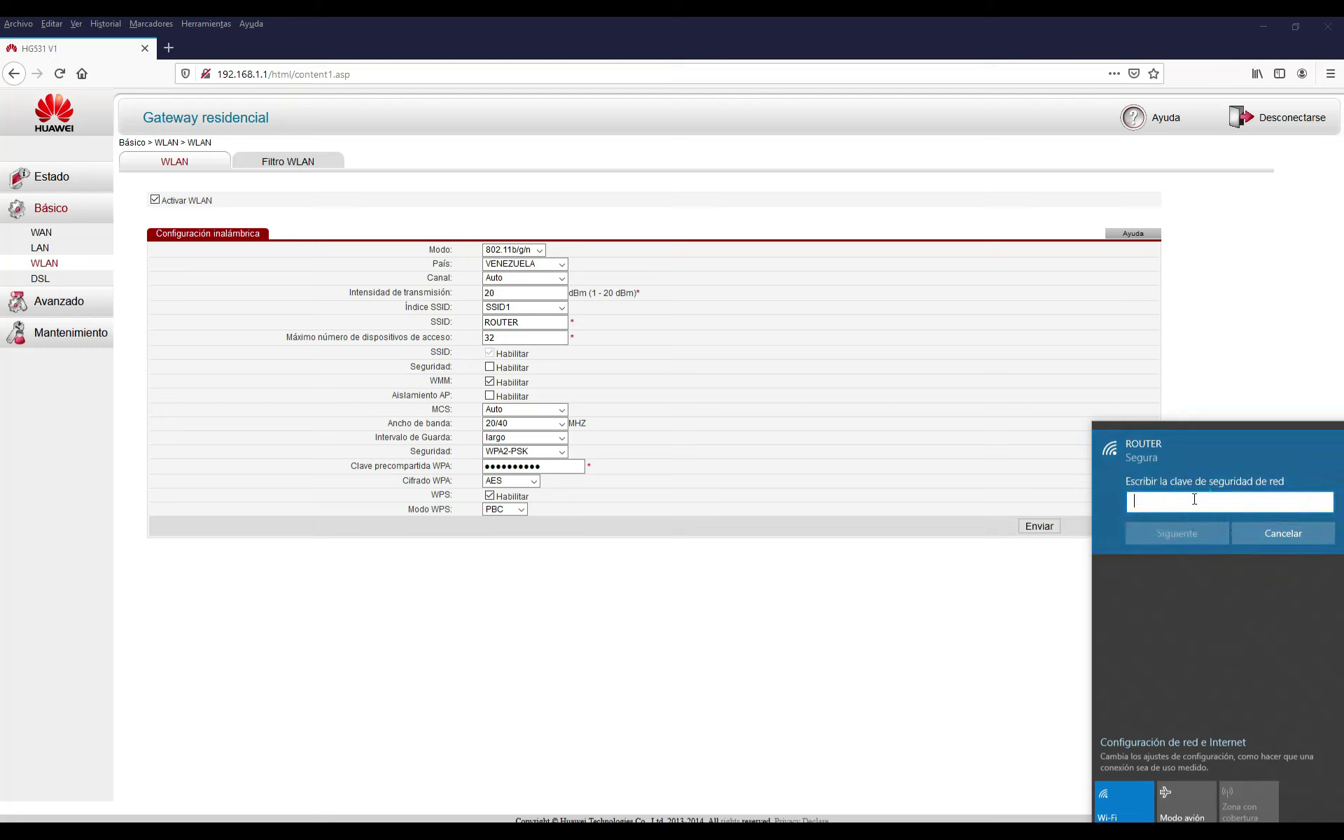
type("**********")
left_click(1196, 533)
left_click(1195, 574)
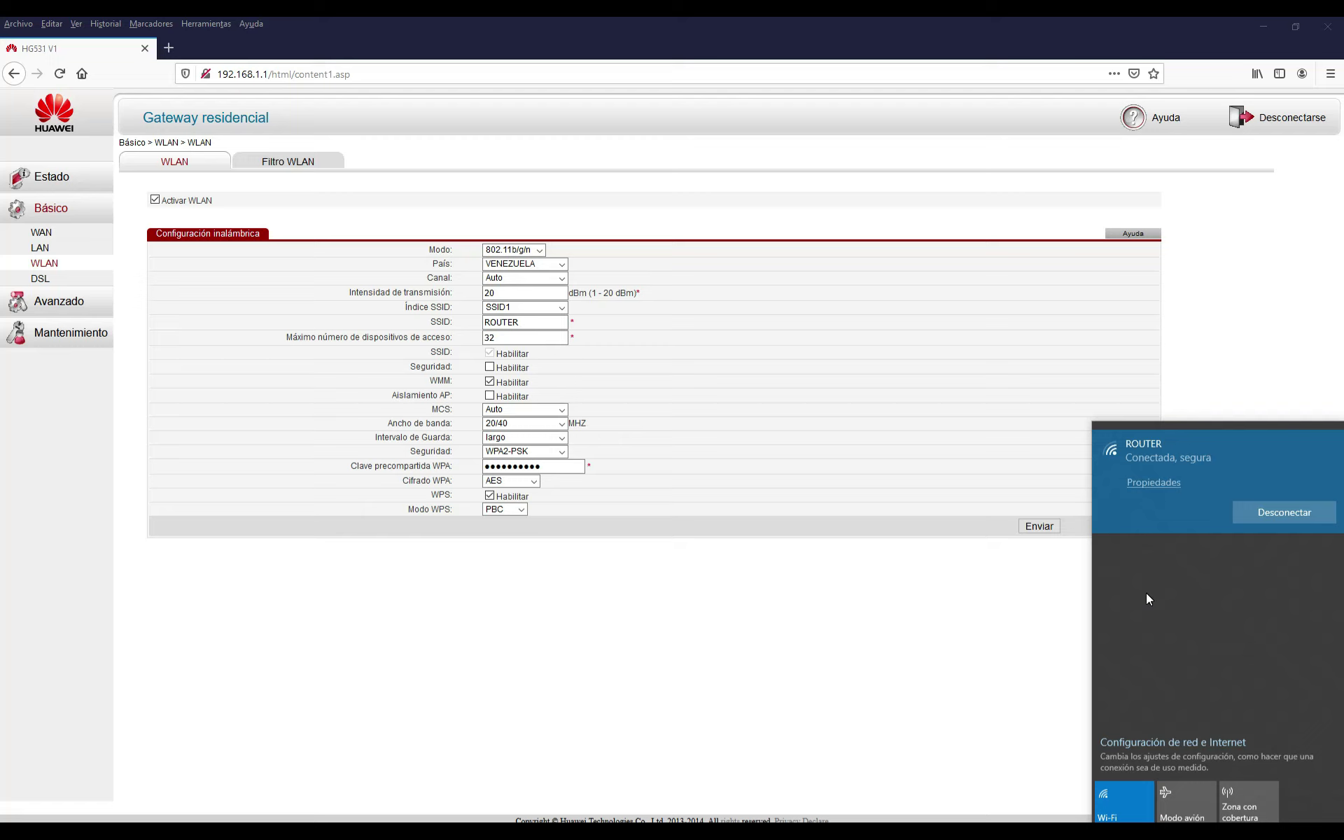
left_click(904, 651)
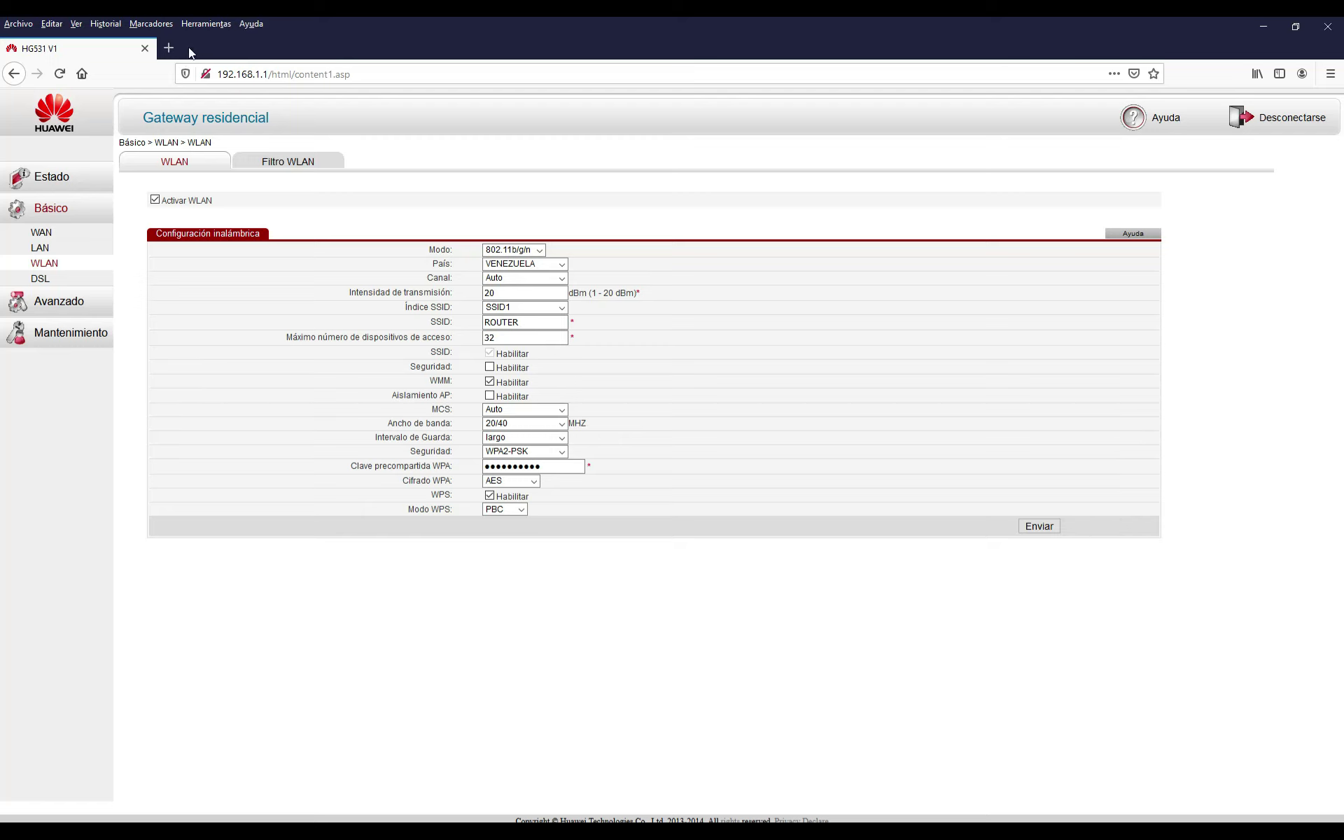
left_click(171, 48)
left_click(510, 298)
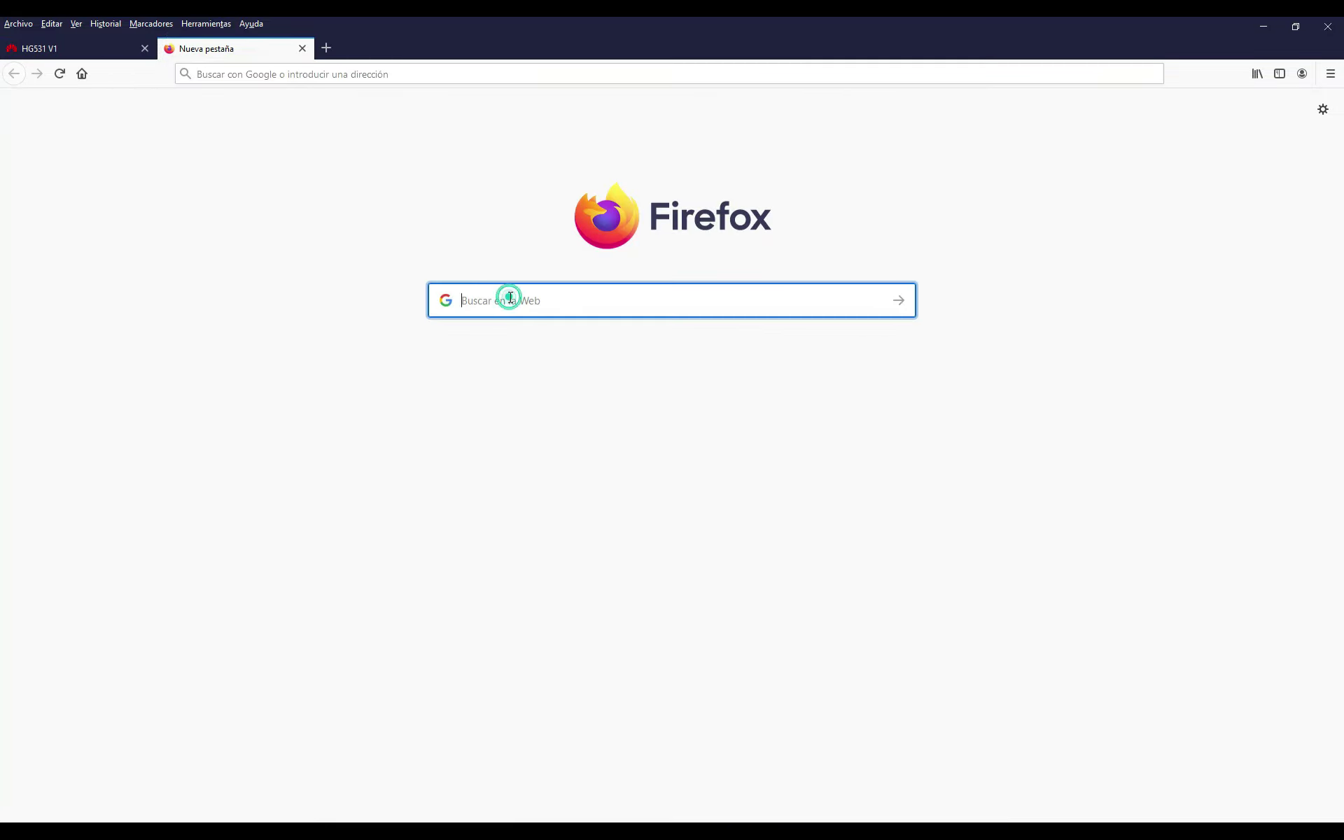
type("internet")
key("Return")
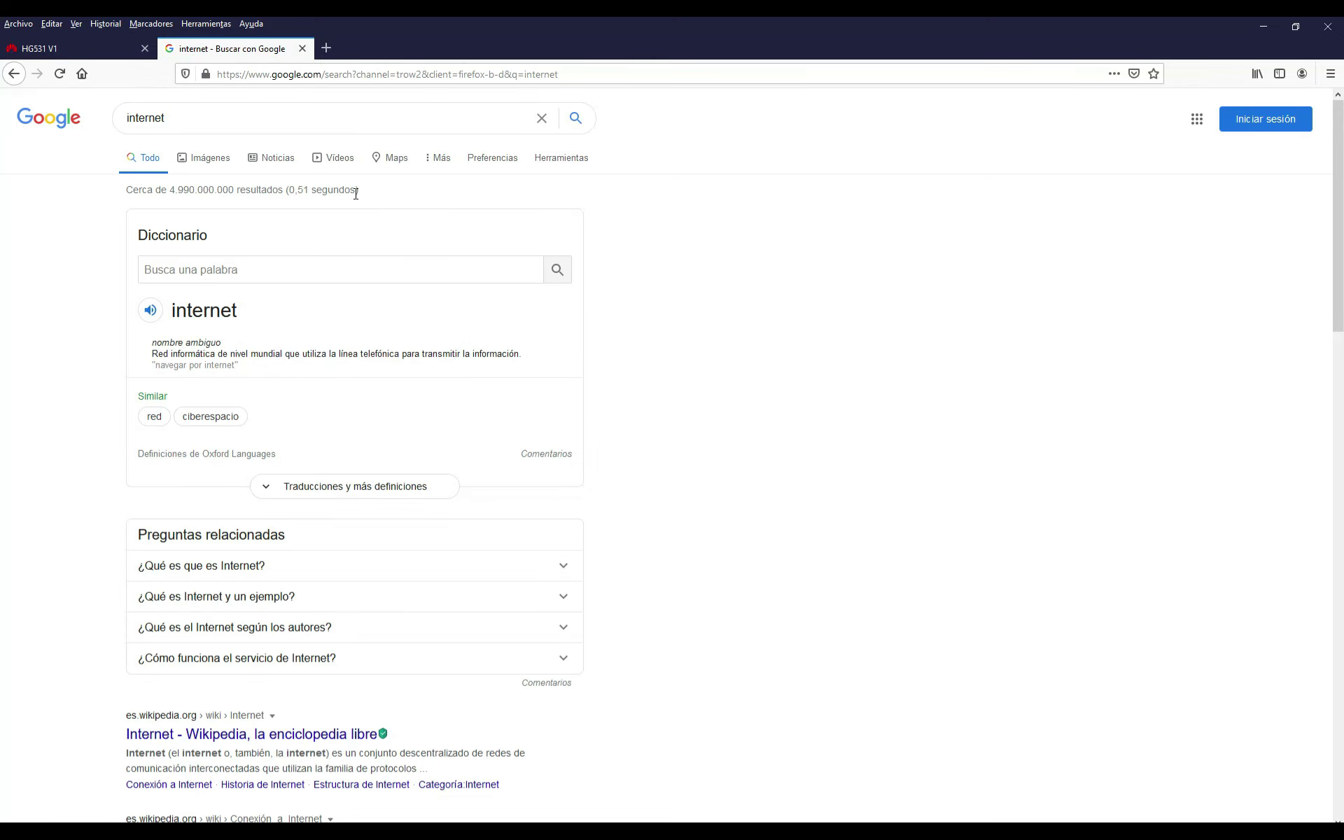
left_click(301, 48)
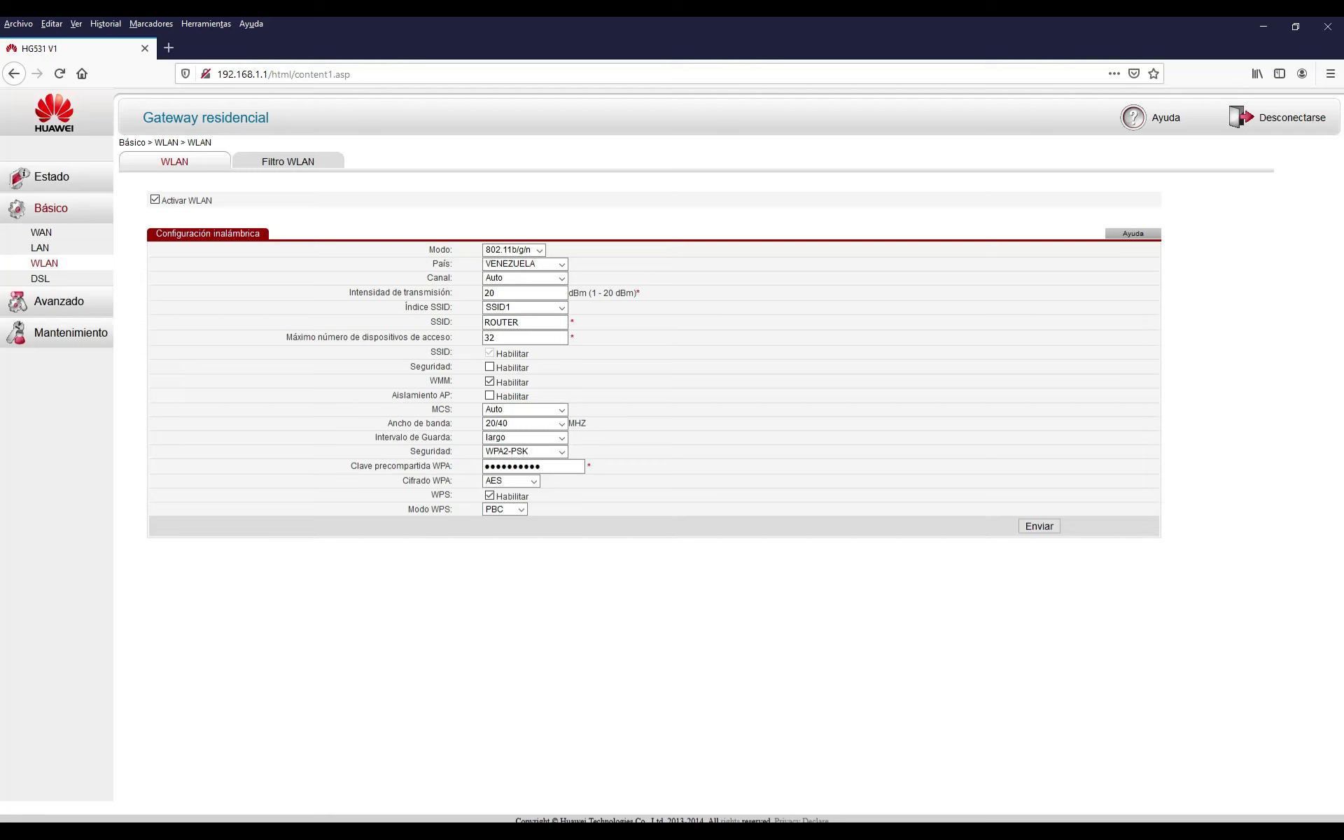
Uncheck WPS Habilitar to disable WPS on the wireless network
left_click(490, 495)
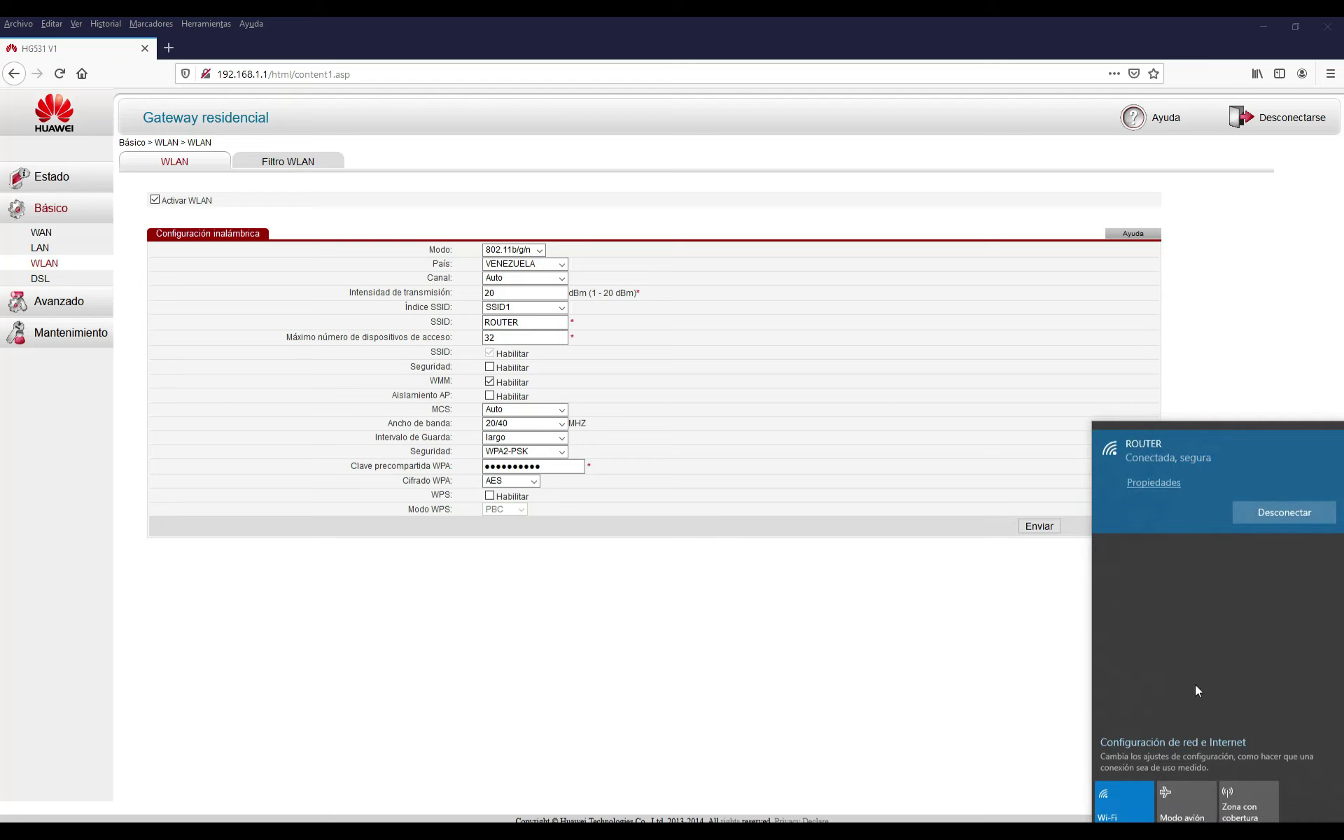
Review ROUTER's Wi-Fi properties (WPA2-Personal, 2.4 GHz) in Settings, then close it
left_click(1157, 482)
scroll(702, 532, "down", 5)
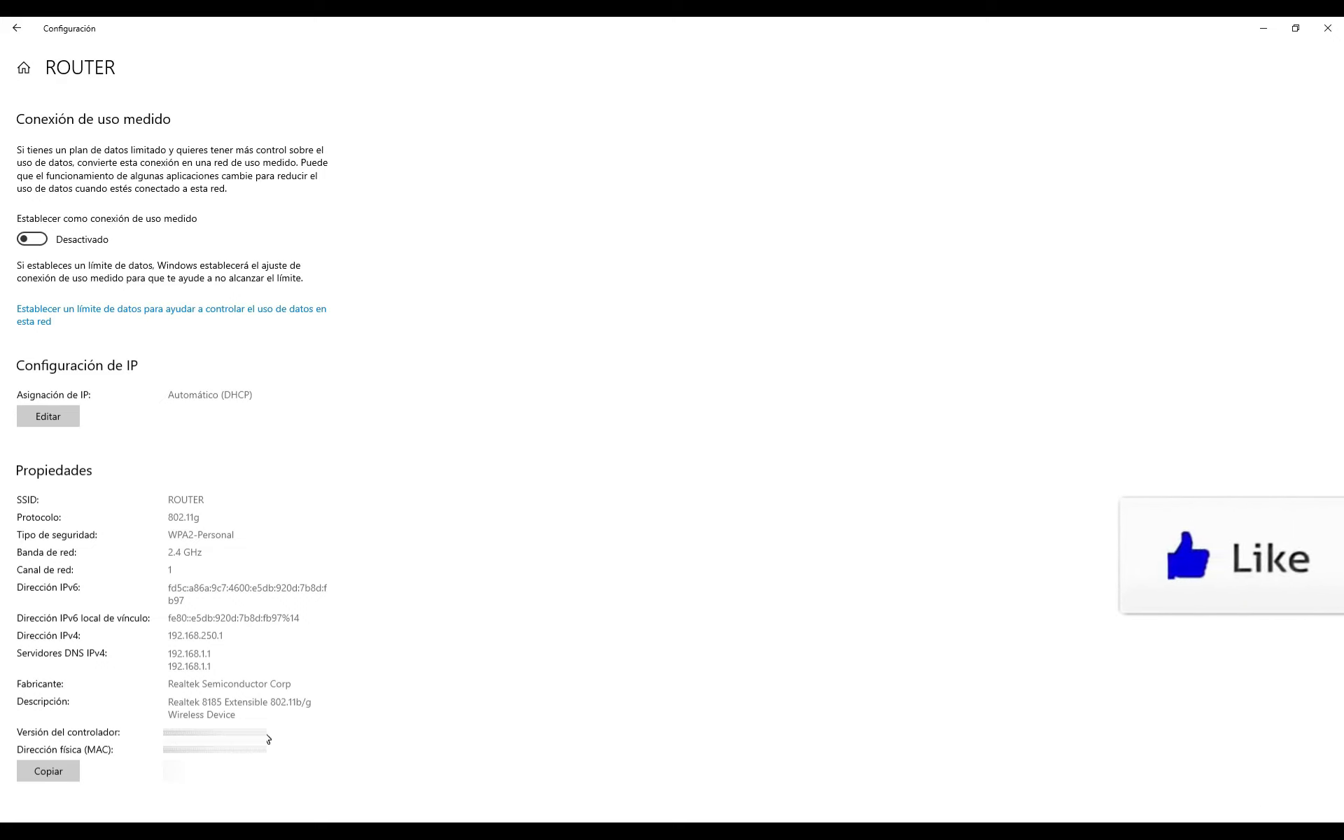
left_click(1327, 29)
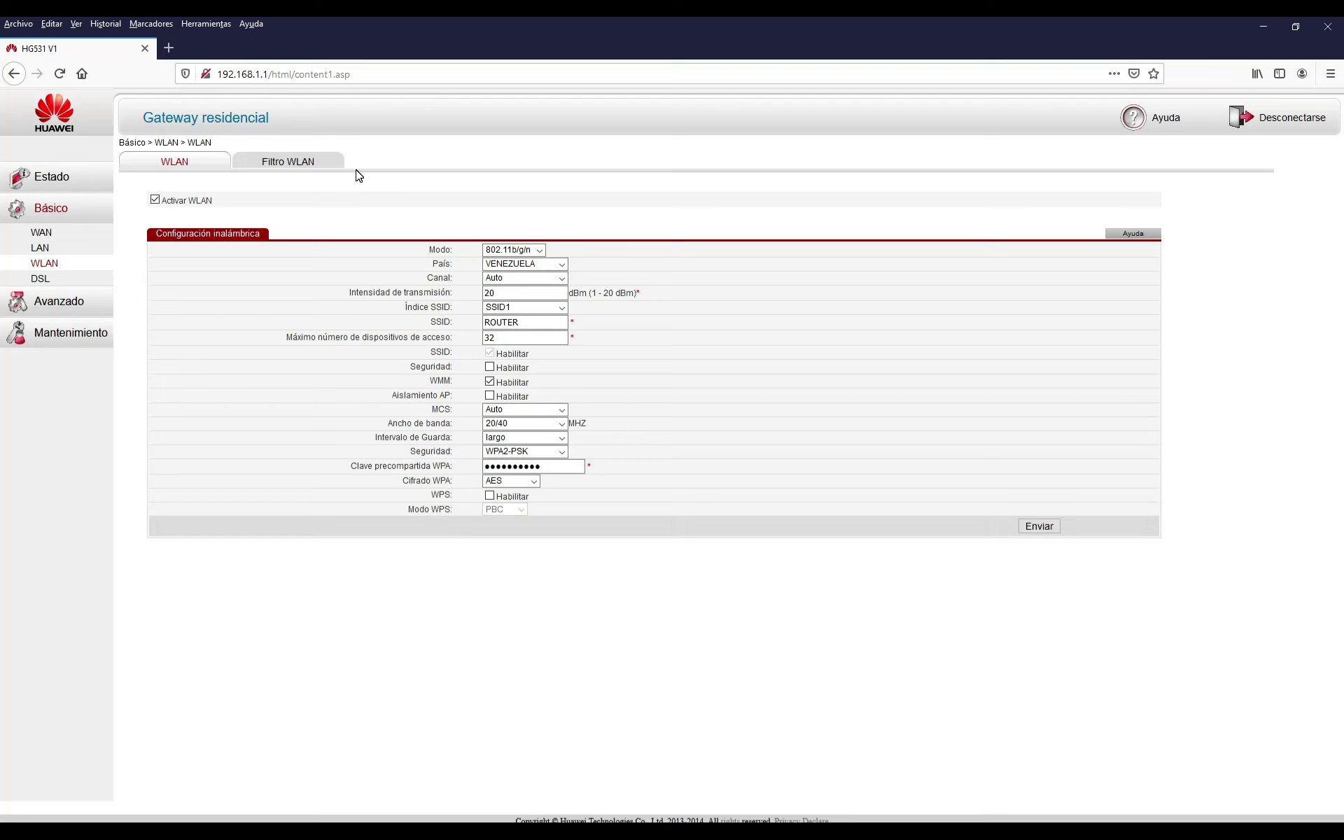
Go to the Filtro WLAN tab, which fails with a 'No se puede conectar' error for 192.168.1.1
left_click(298, 164)
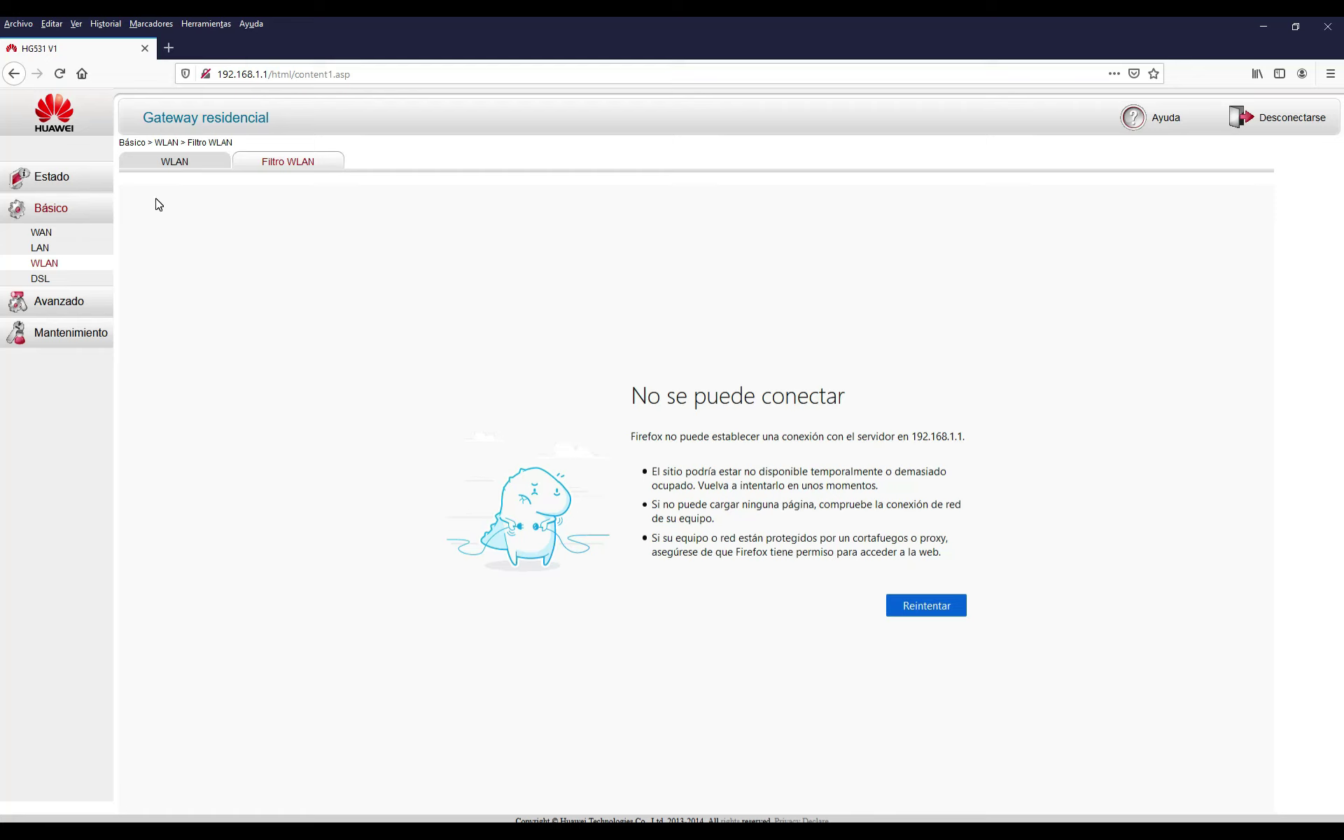
Reload the Filtro WLAN page by resending the form, then switch filtering mode to Lista negra
left_click(931, 607)
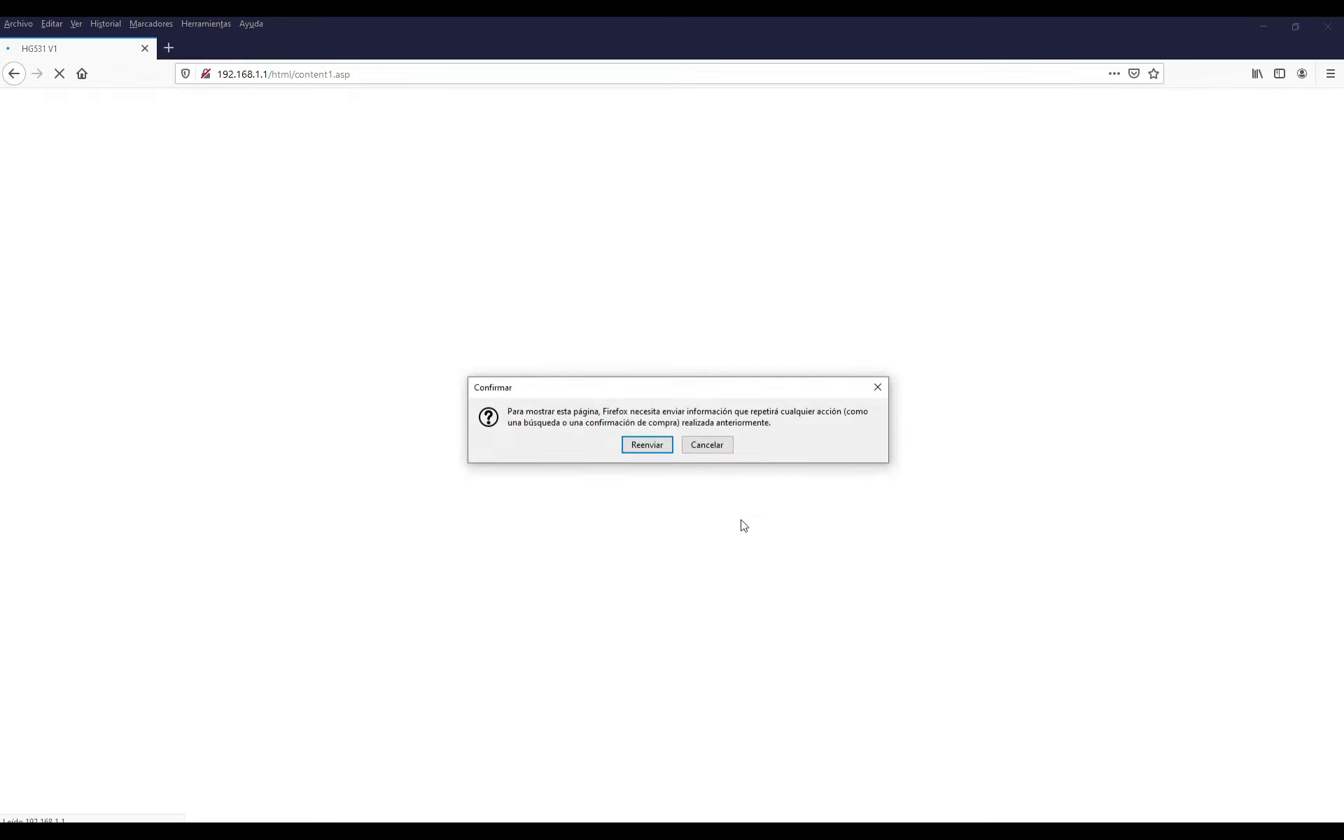
left_click(651, 444)
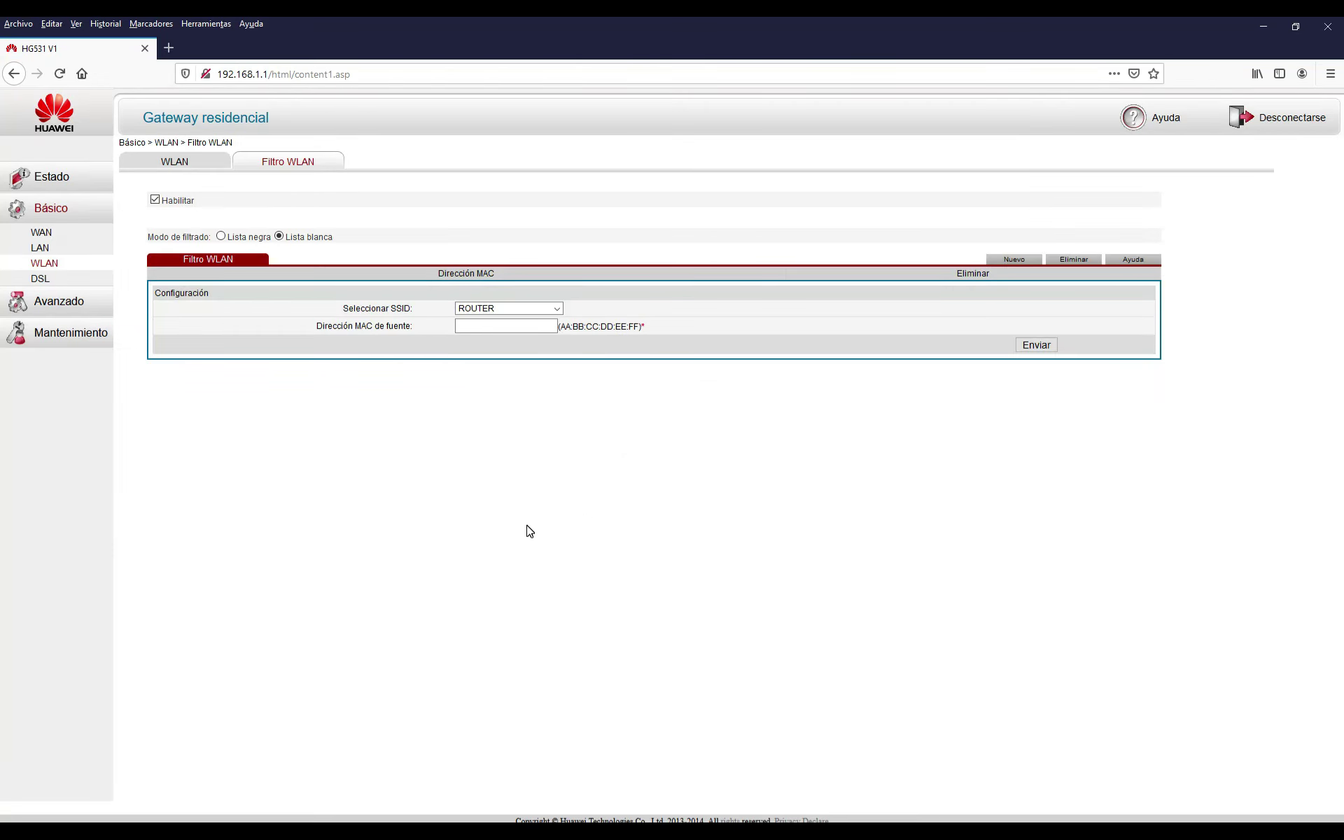
left_click(221, 236)
left_click(705, 382)
Set Modo de filtrado to Lista blanca and confirm the change
left_click(279, 236)
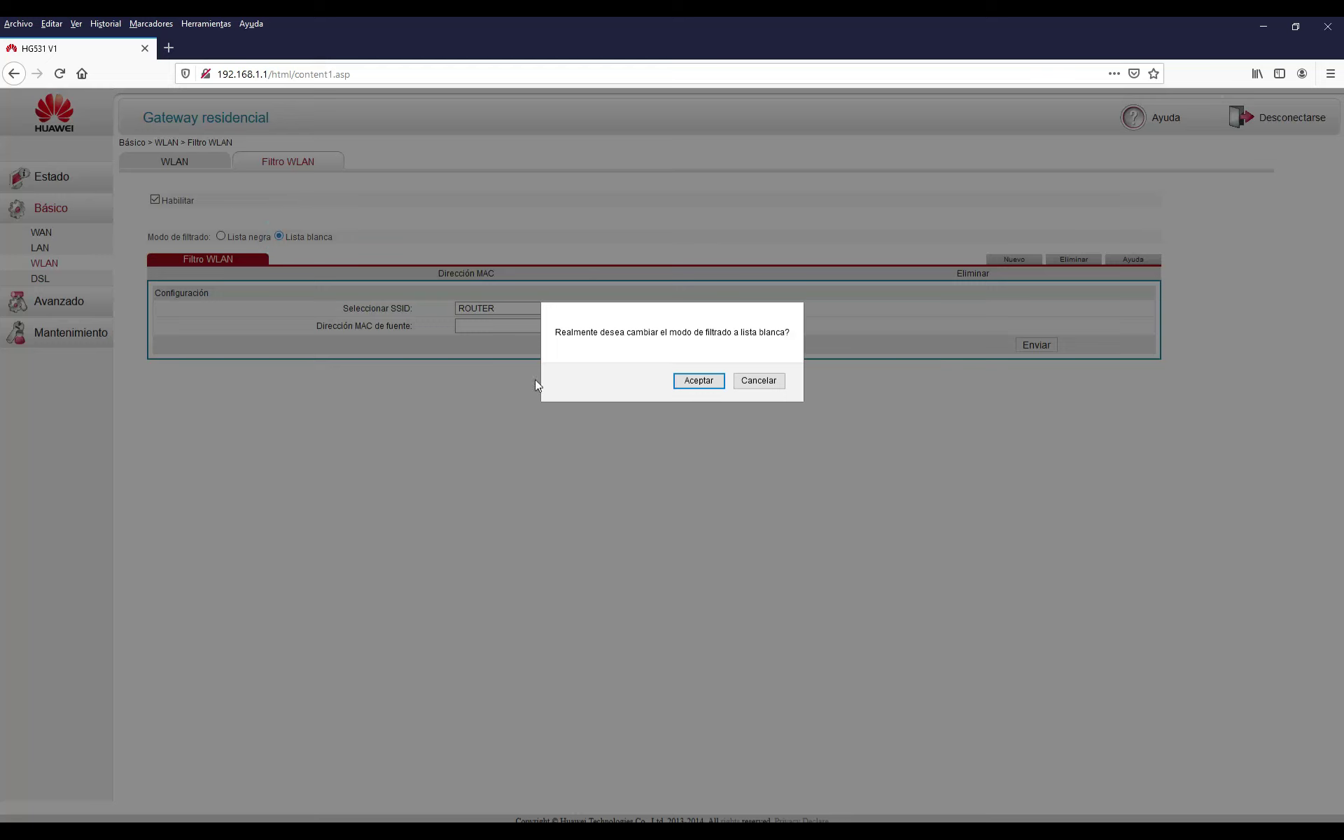
left_click(700, 383)
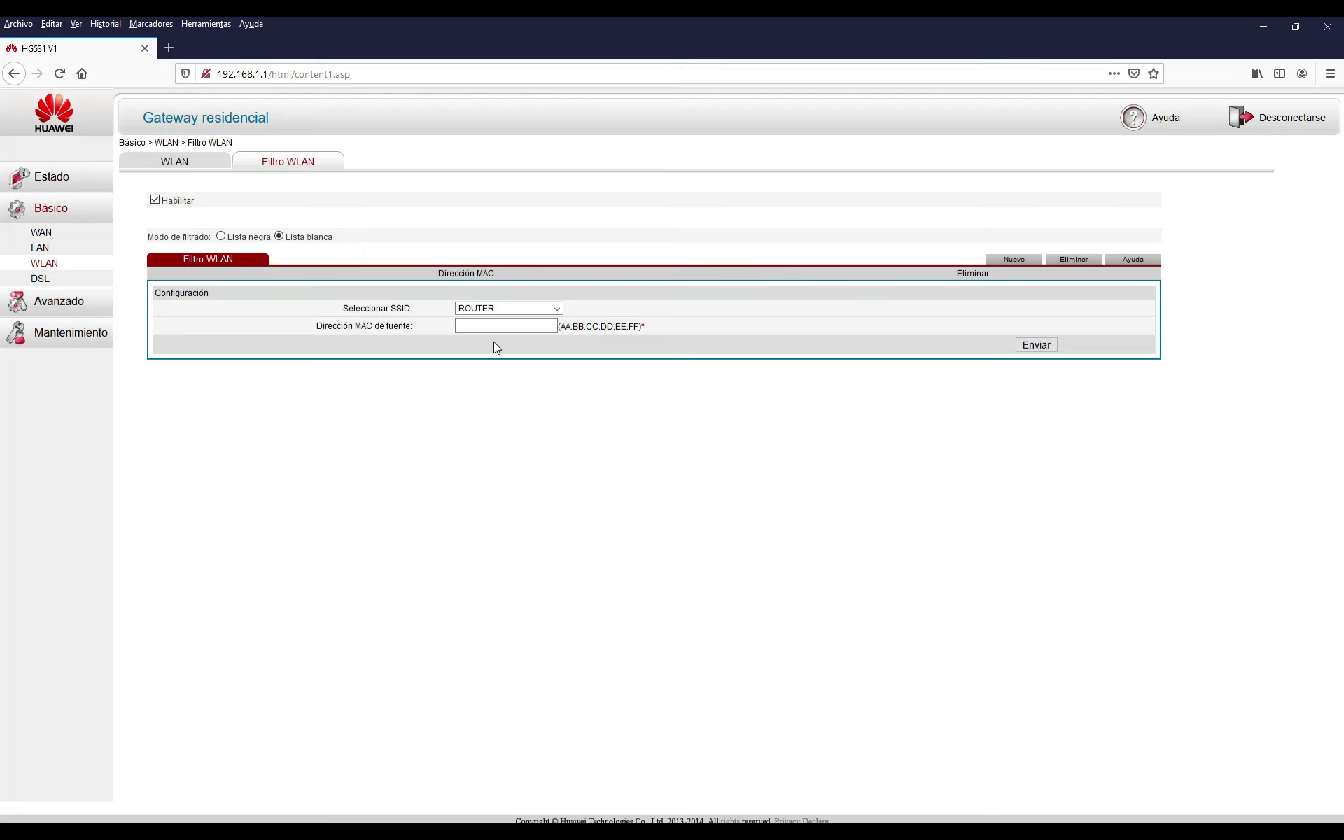
Add a Lista blanca entry for SSID ROUTER with the first device's MAC address
left_click(558, 309)
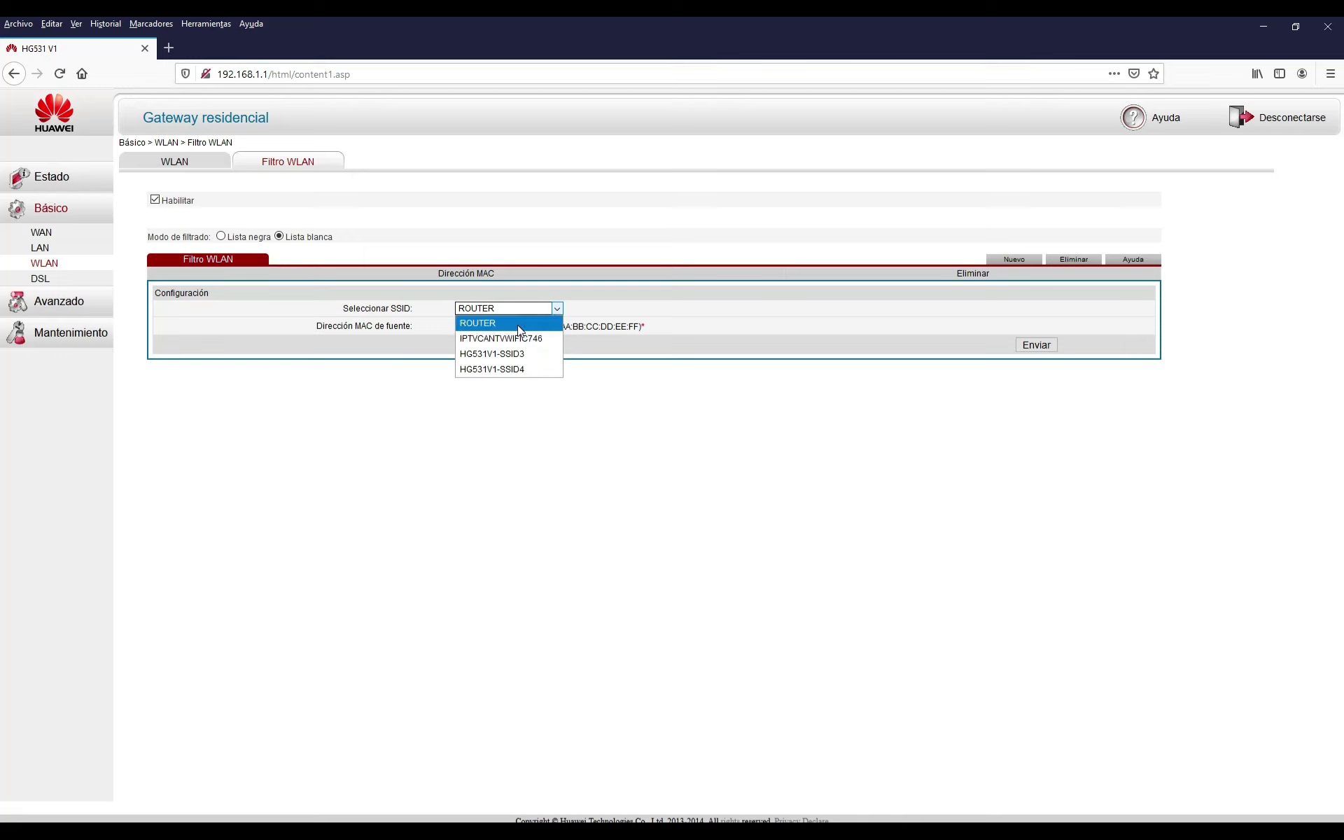
left_click(520, 324)
left_click(516, 327)
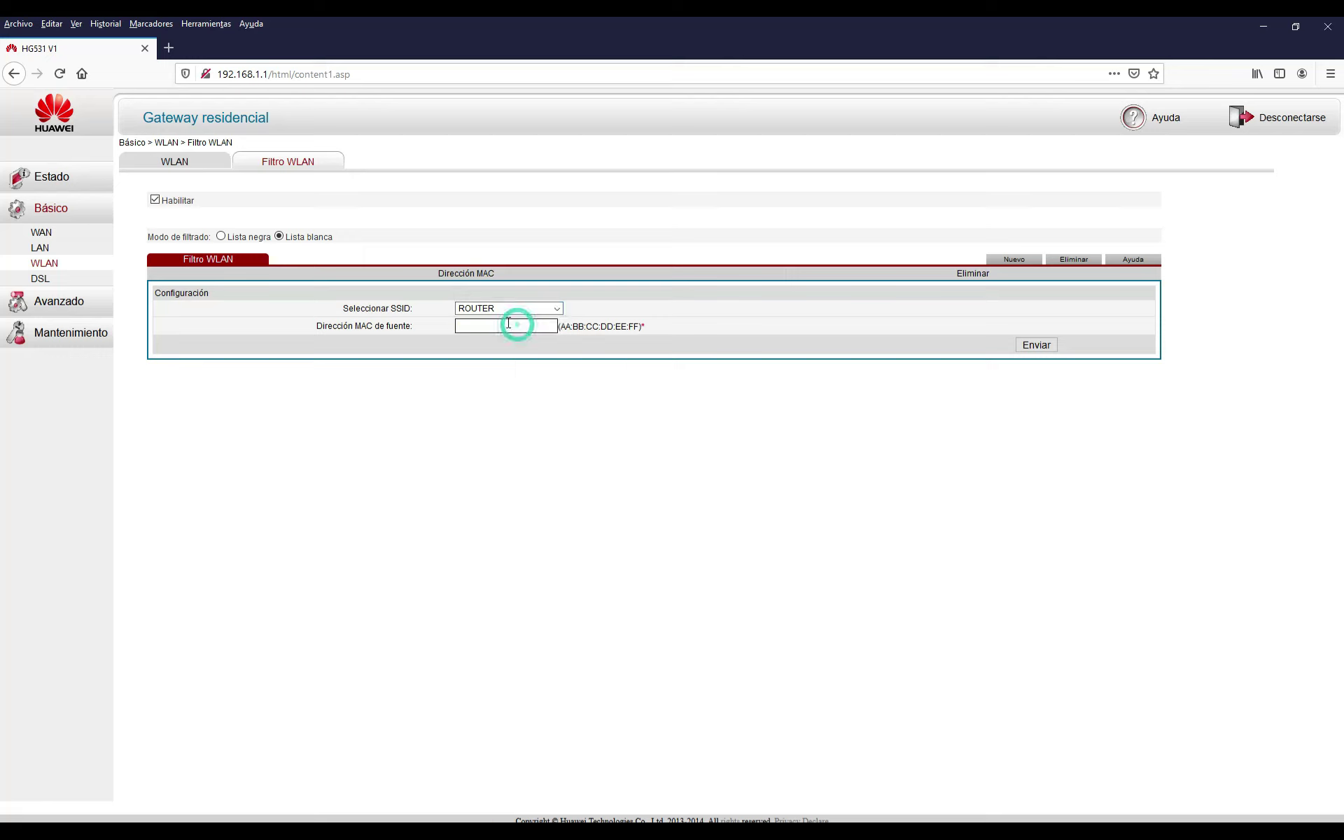
type("00")
key("ctrl+v")
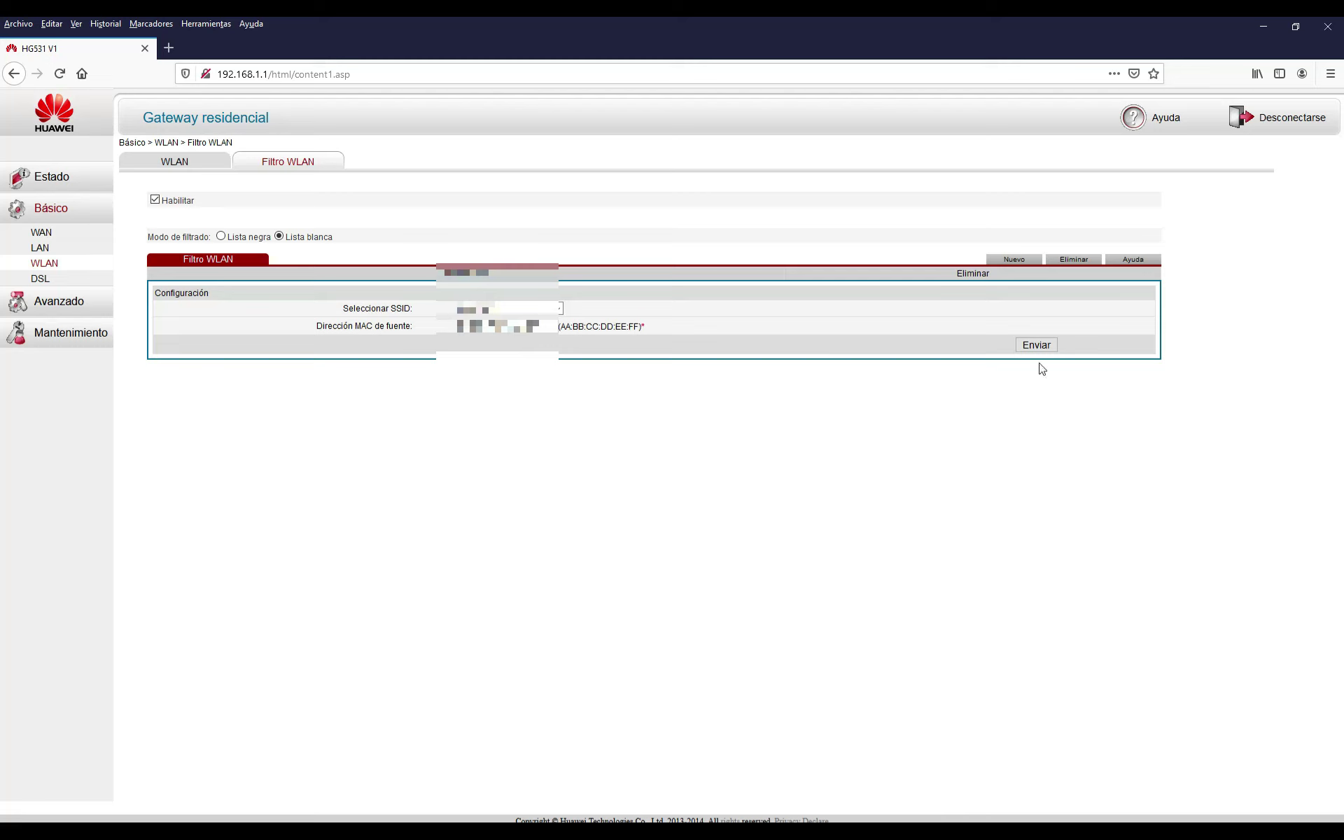
left_click(1036, 346)
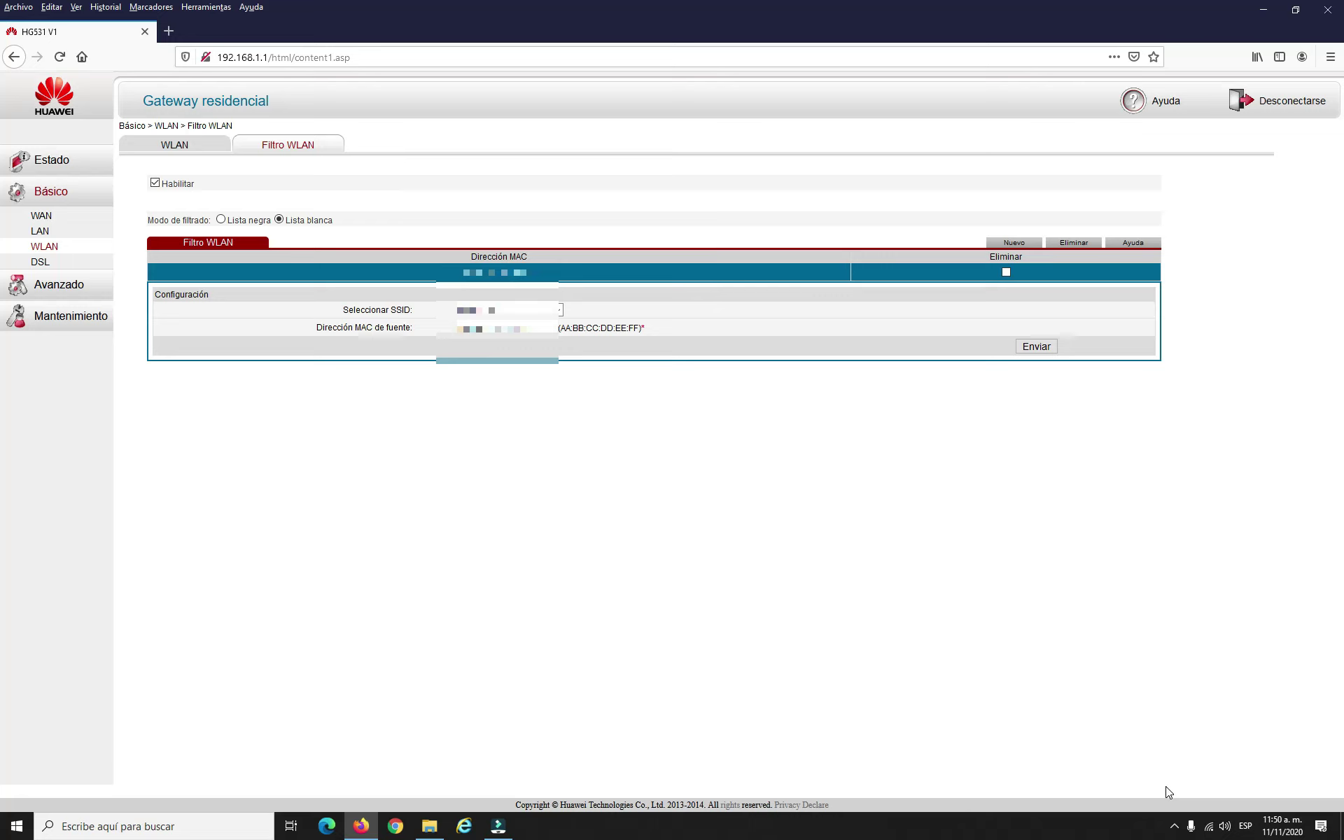
left_click(169, 33)
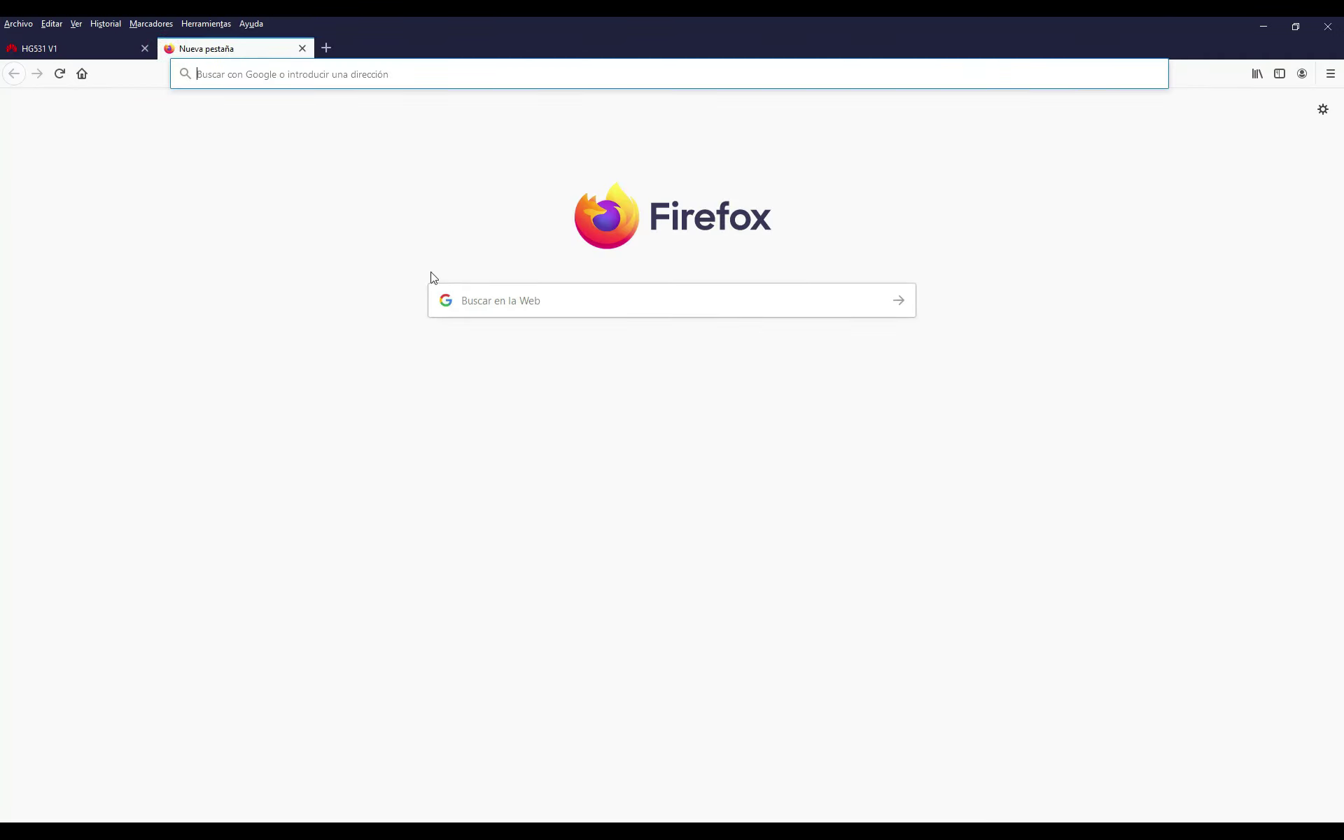
left_click(481, 303)
type("I")
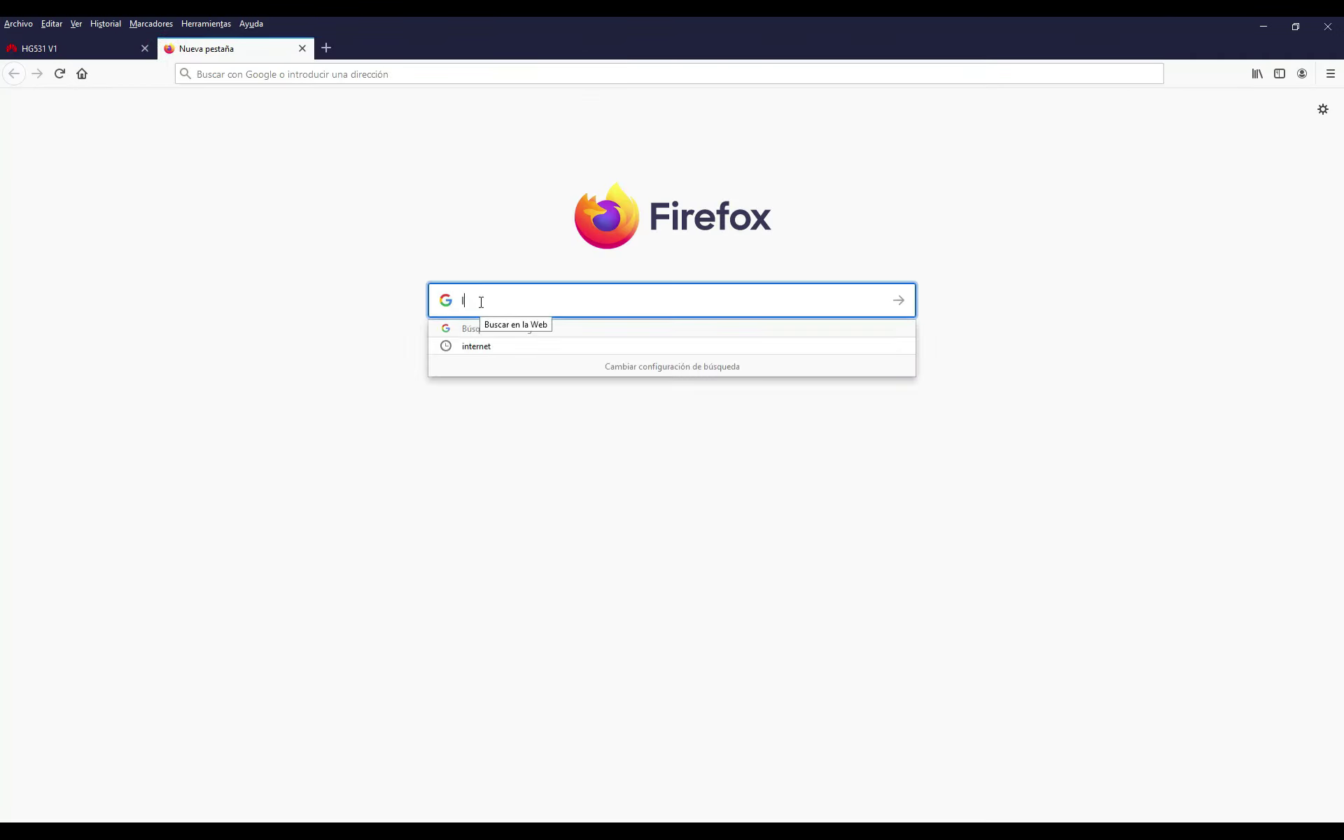
type("NTERNET")
key("Return")
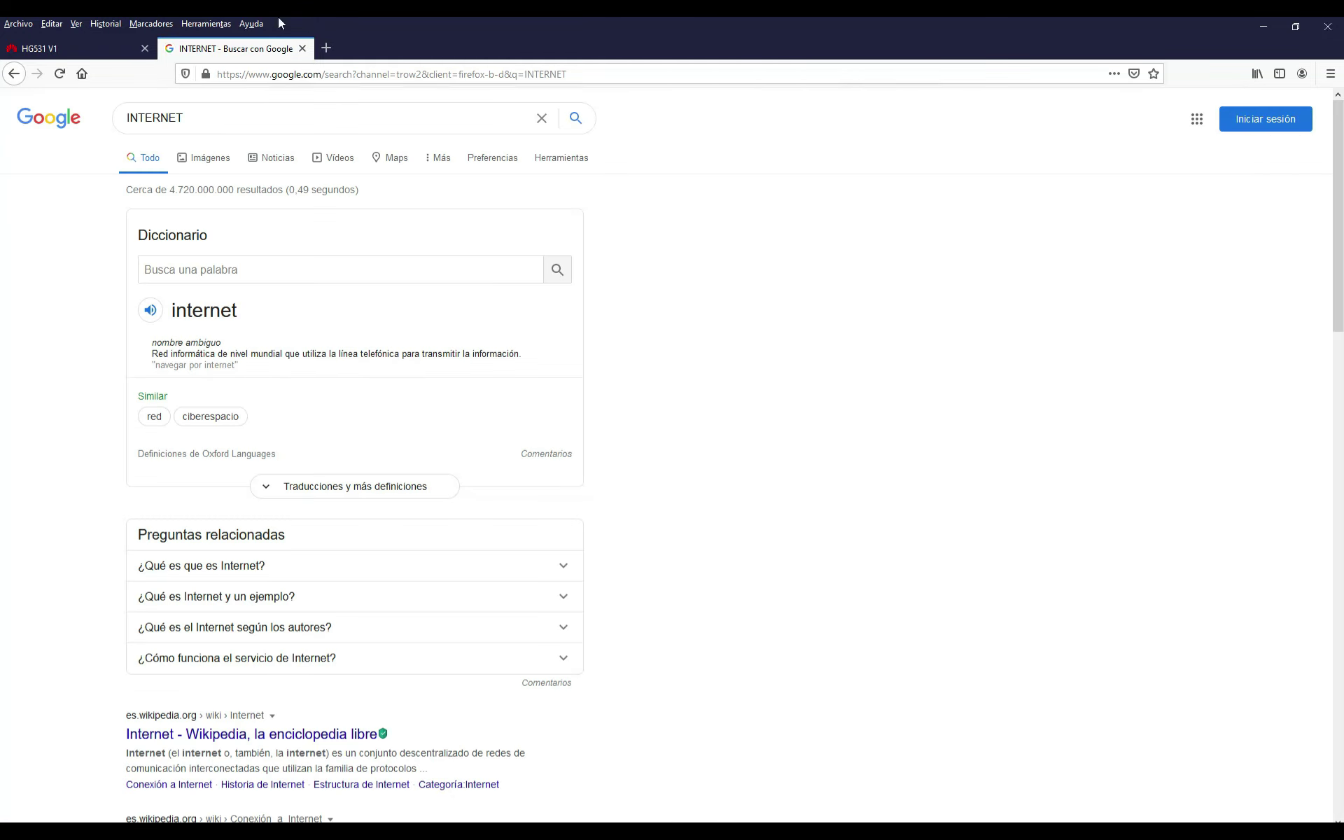
left_click(301, 49)
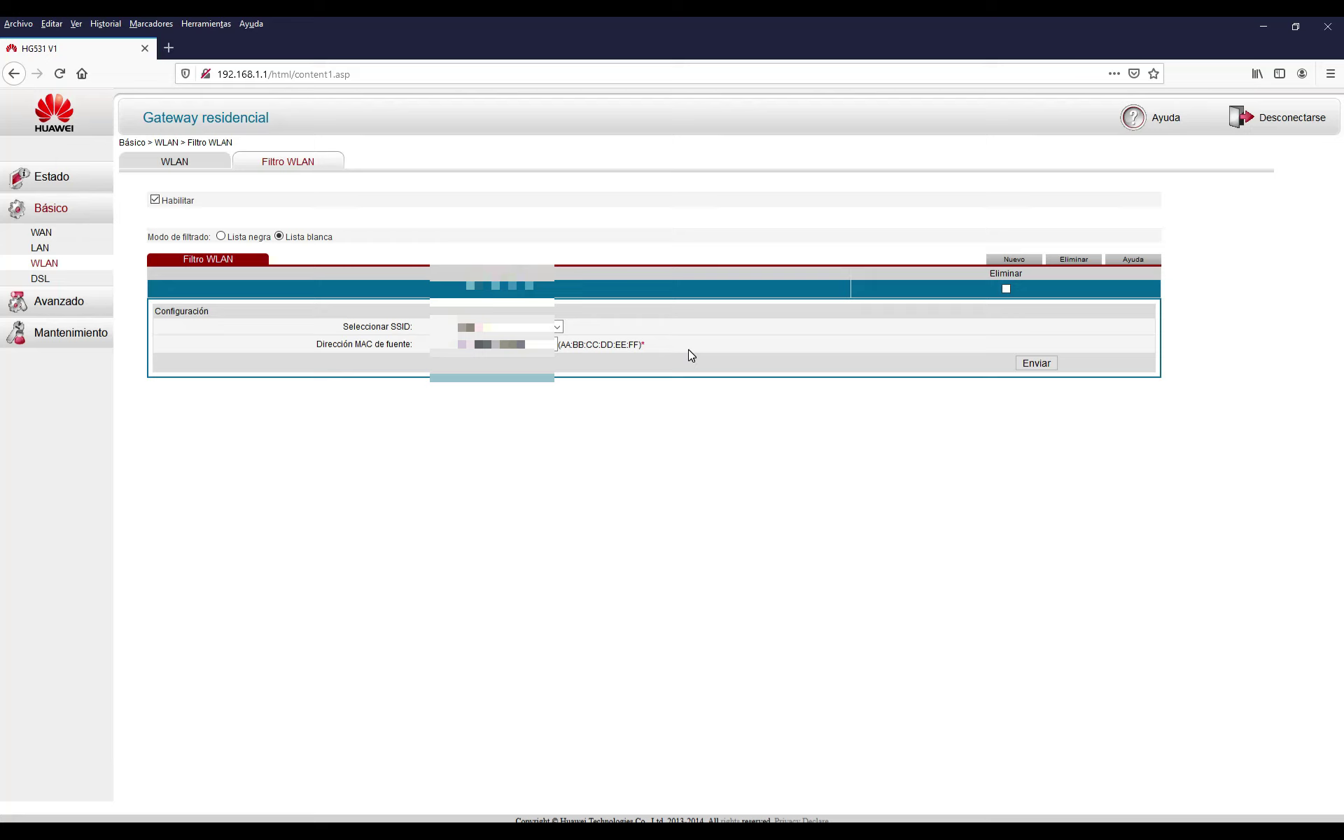
Add a second whitelist entry with another device's MAC address and submit it
left_click(1014, 260)
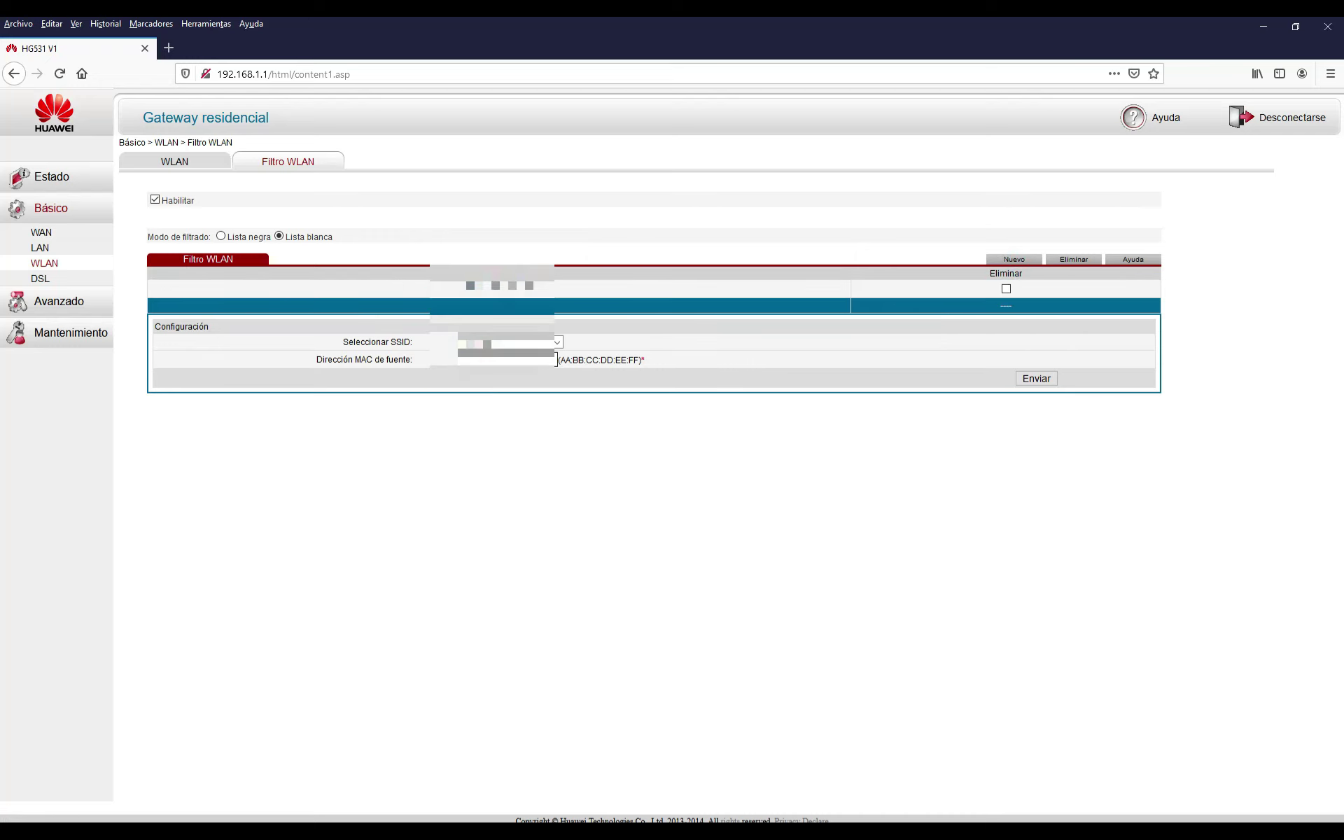
left_click(1035, 380)
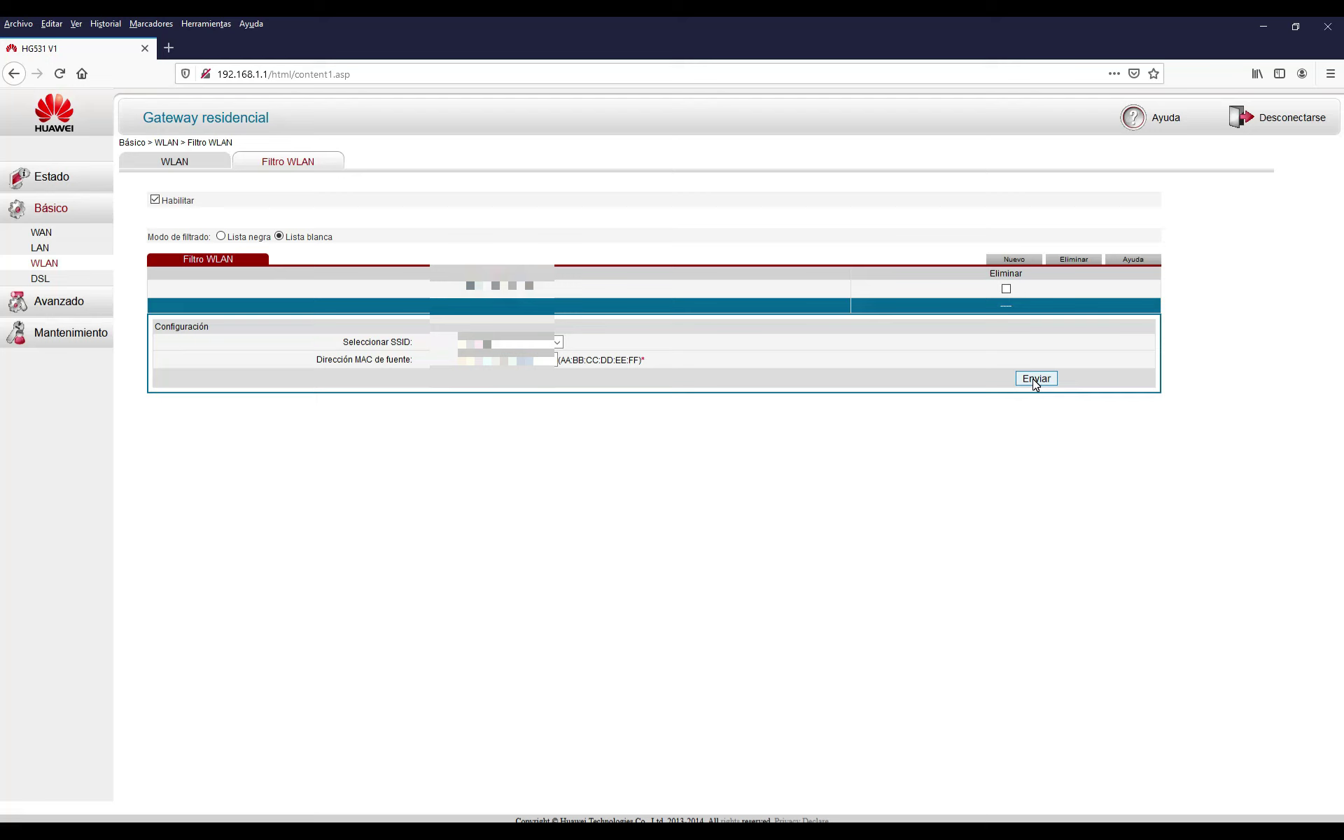
left_click(1035, 380)
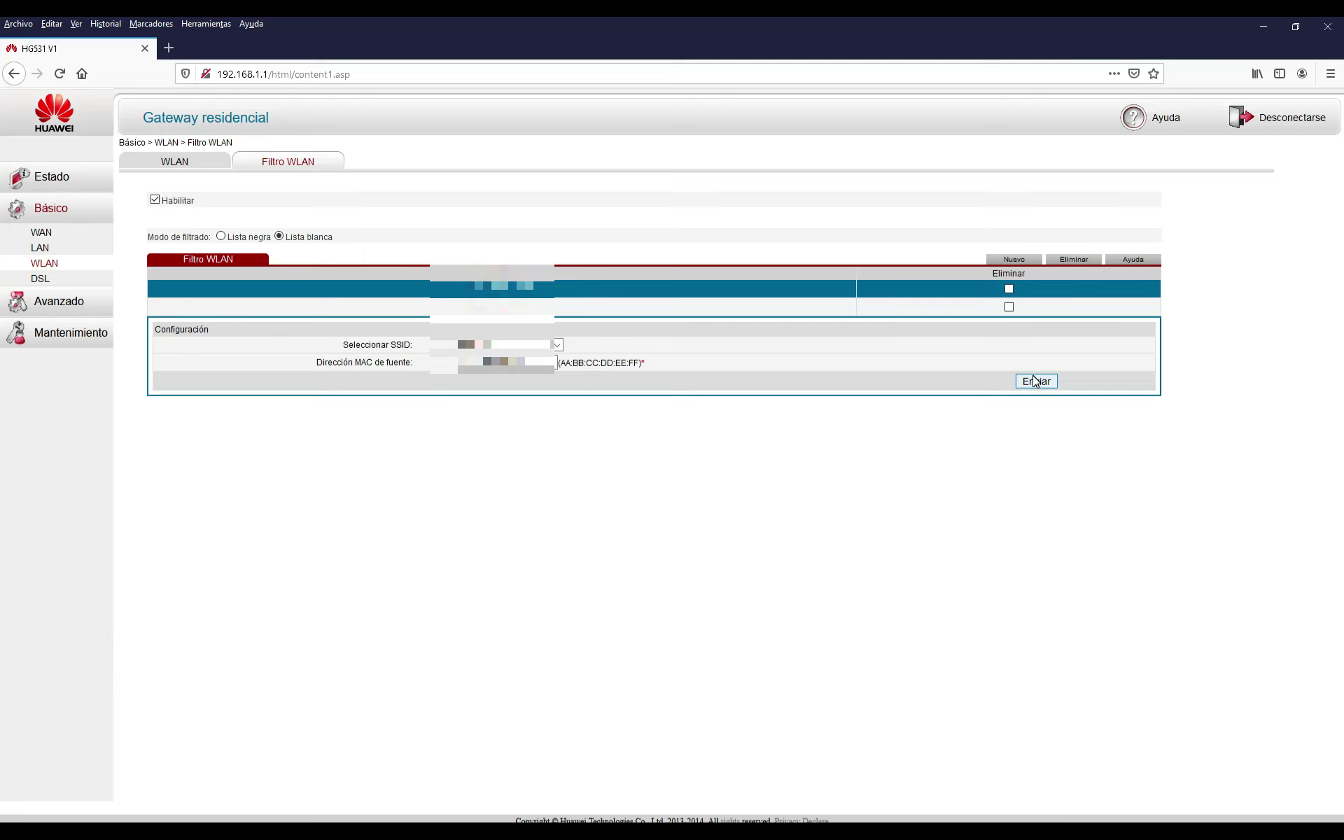
left_click(46, 179)
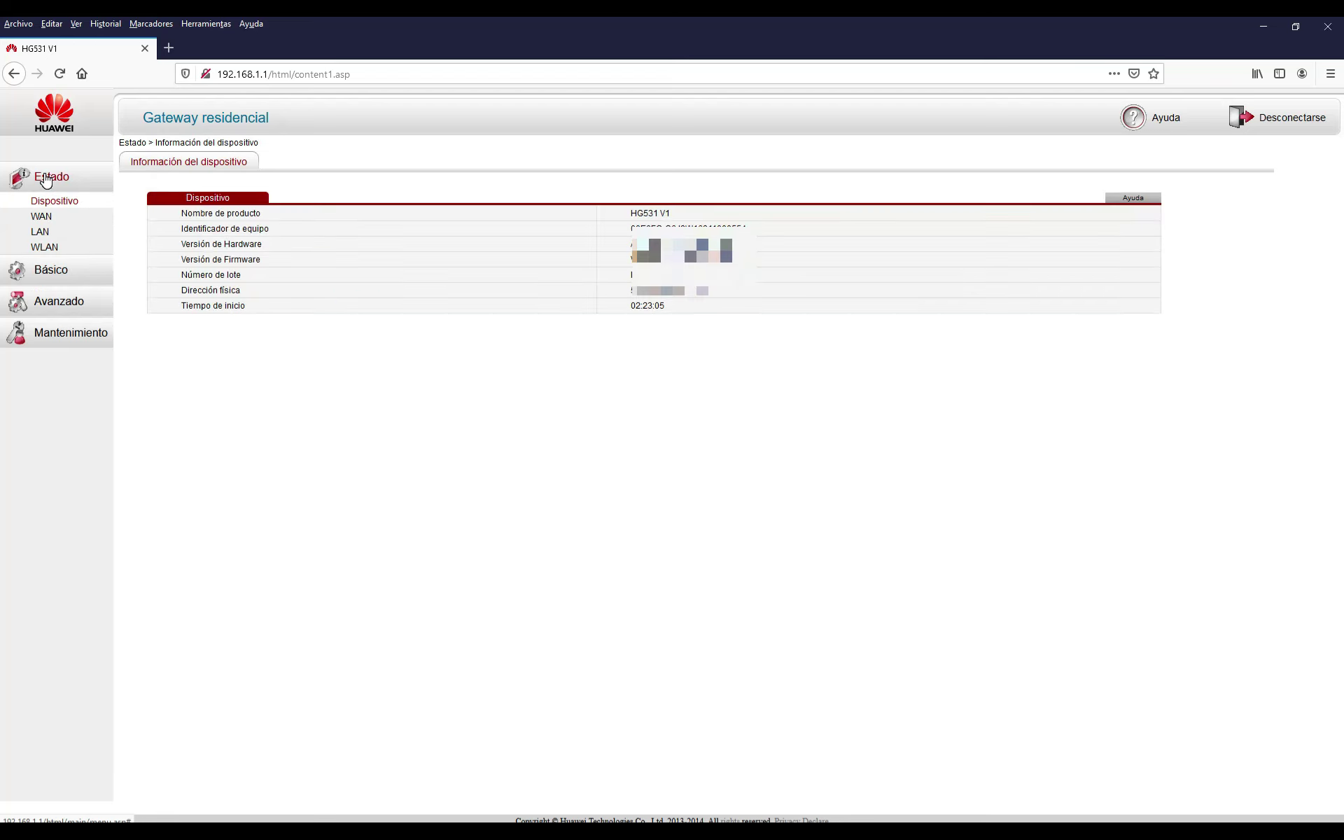
left_click(42, 234)
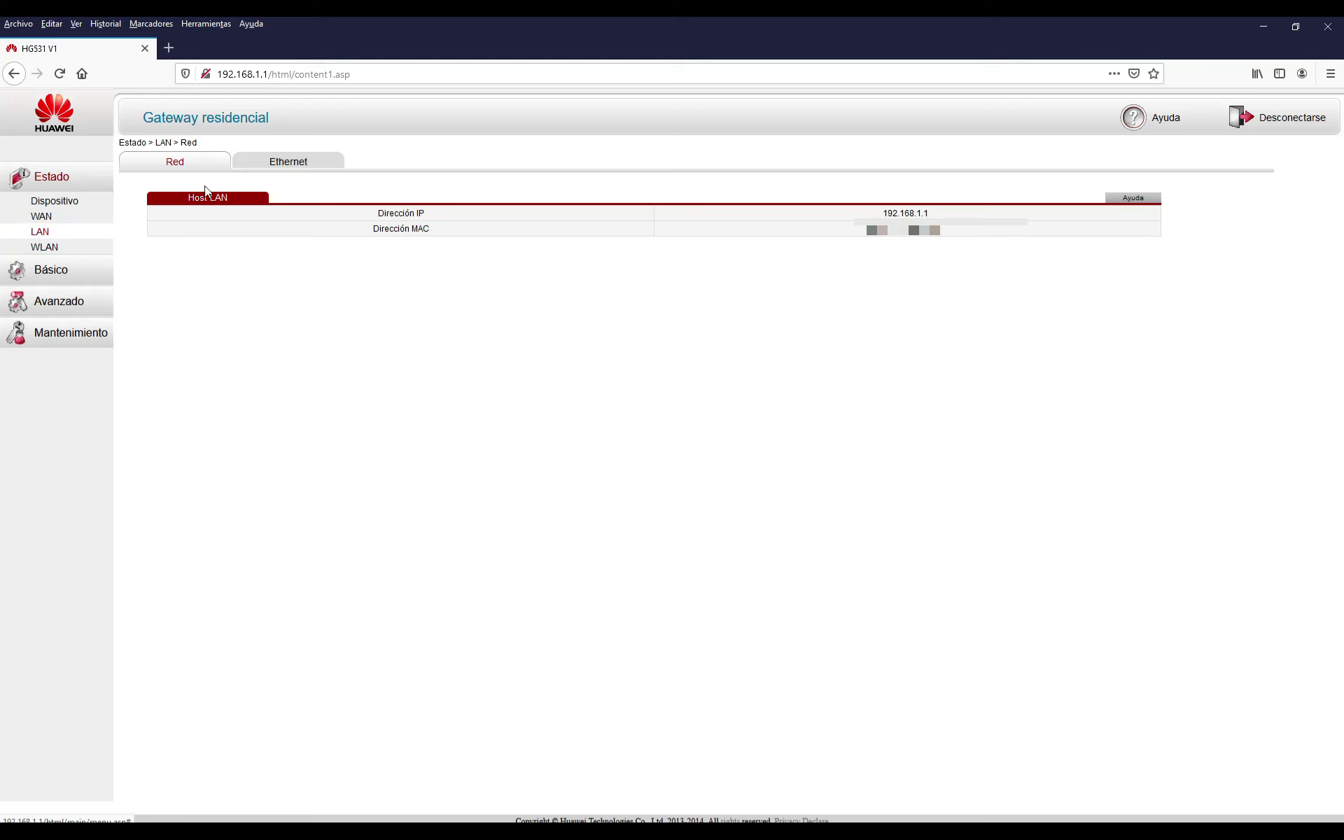
left_click(303, 162)
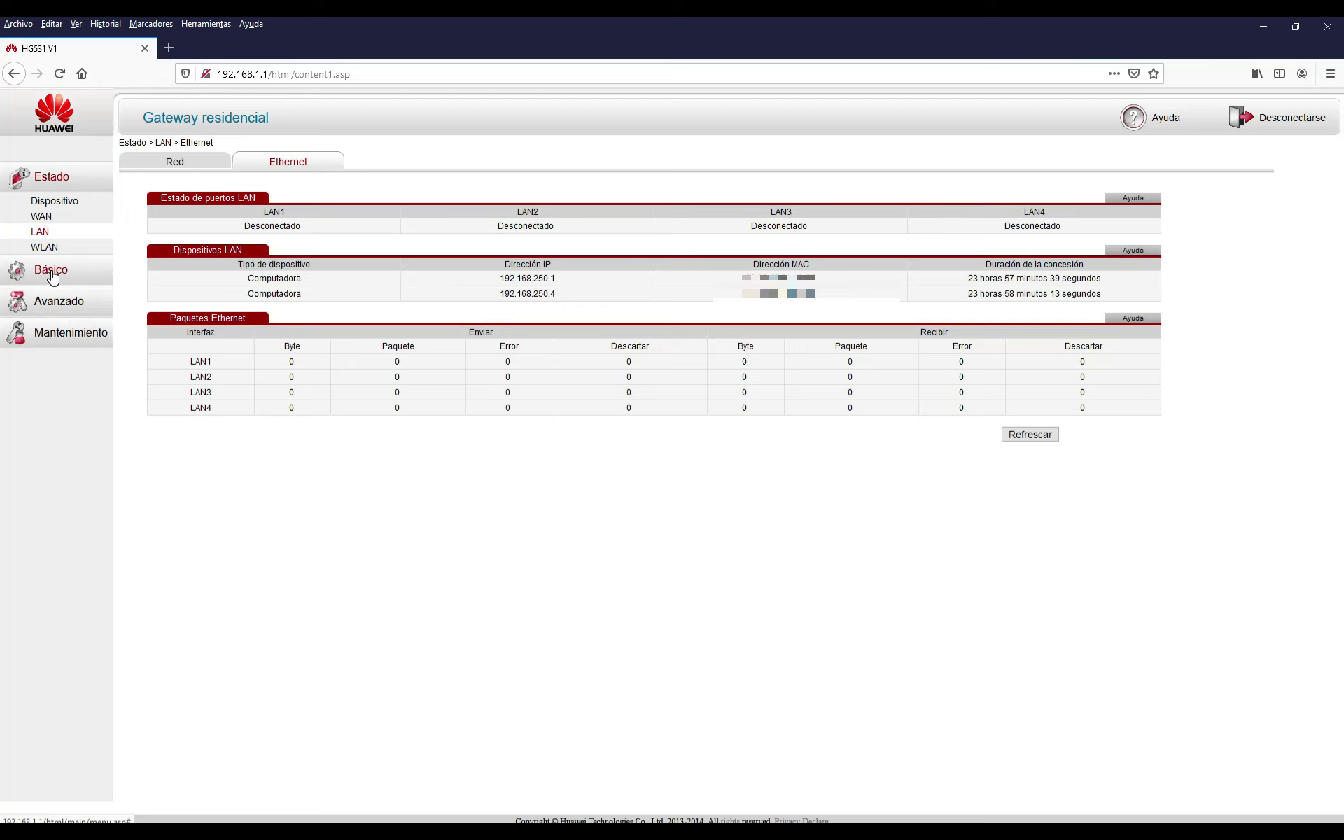
left_click(42, 181)
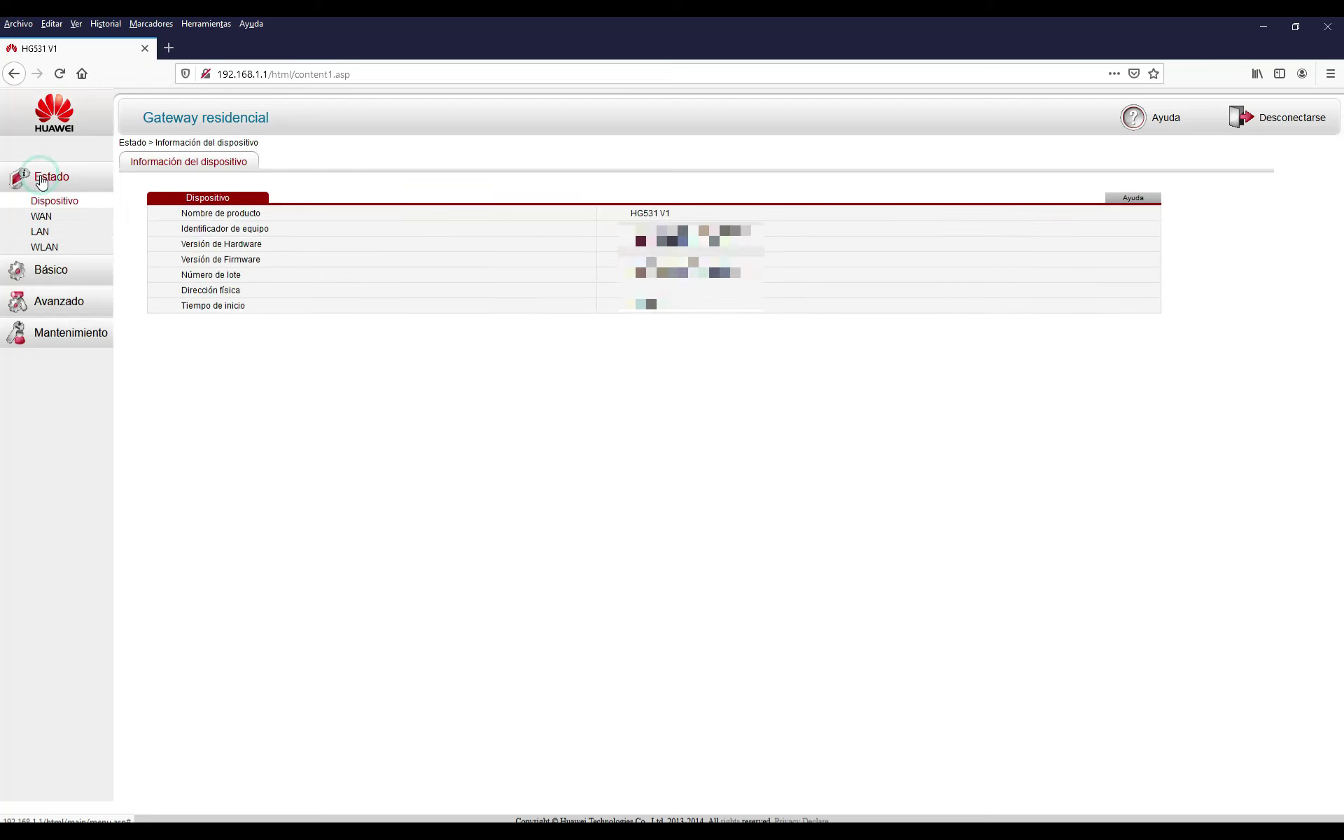